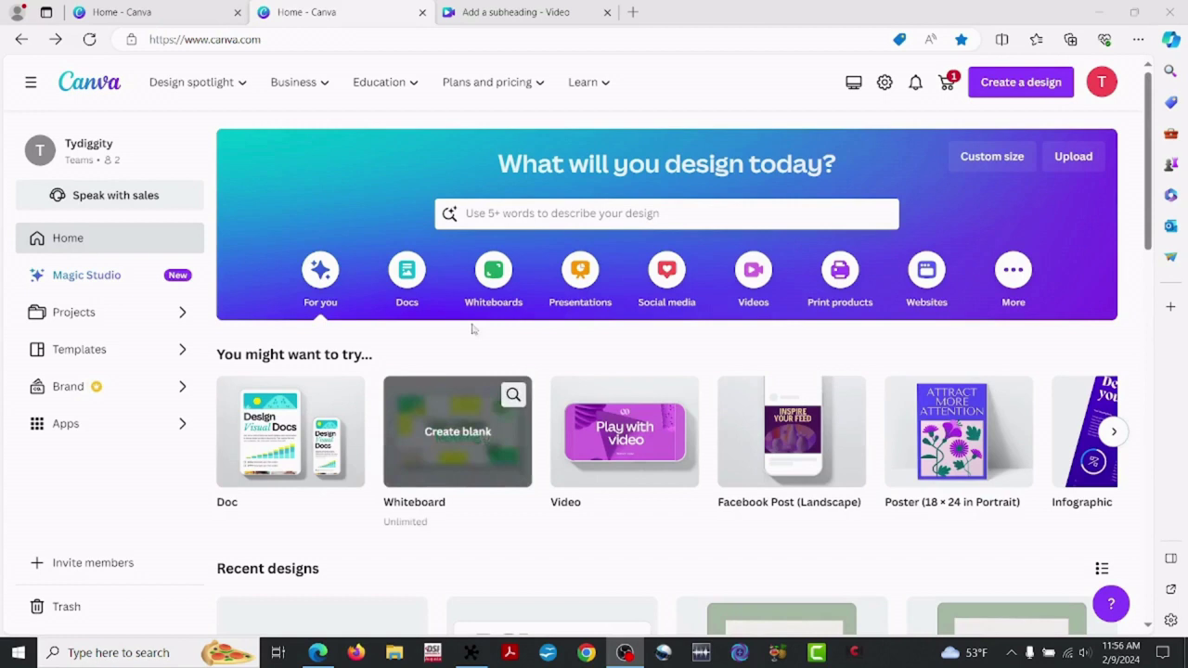
Step: Search for 'Poster' and choose the Poster (18 × 24 in Portrait) template suggestion
click(502, 214)
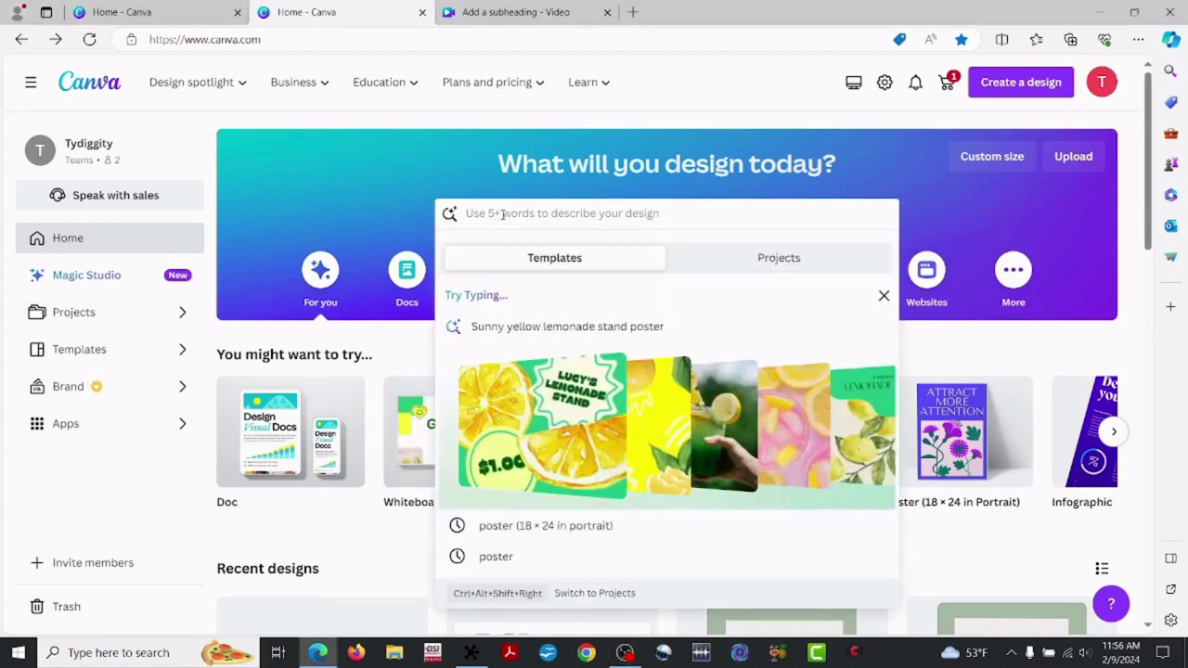
text(Poster)
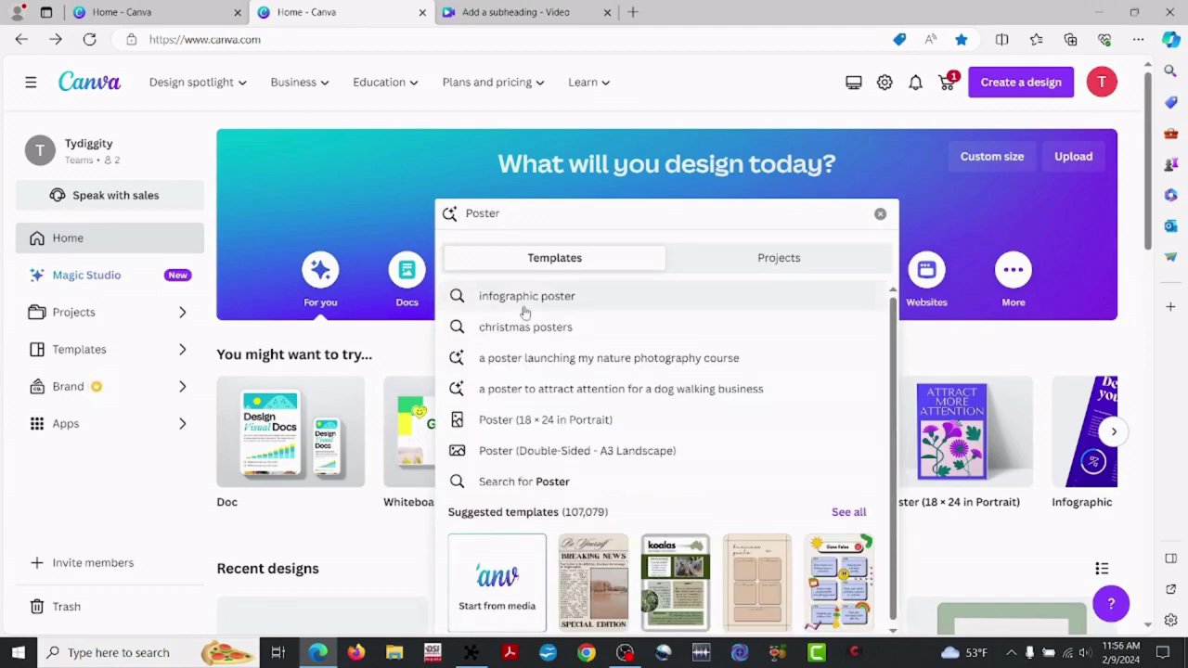
click(543, 423)
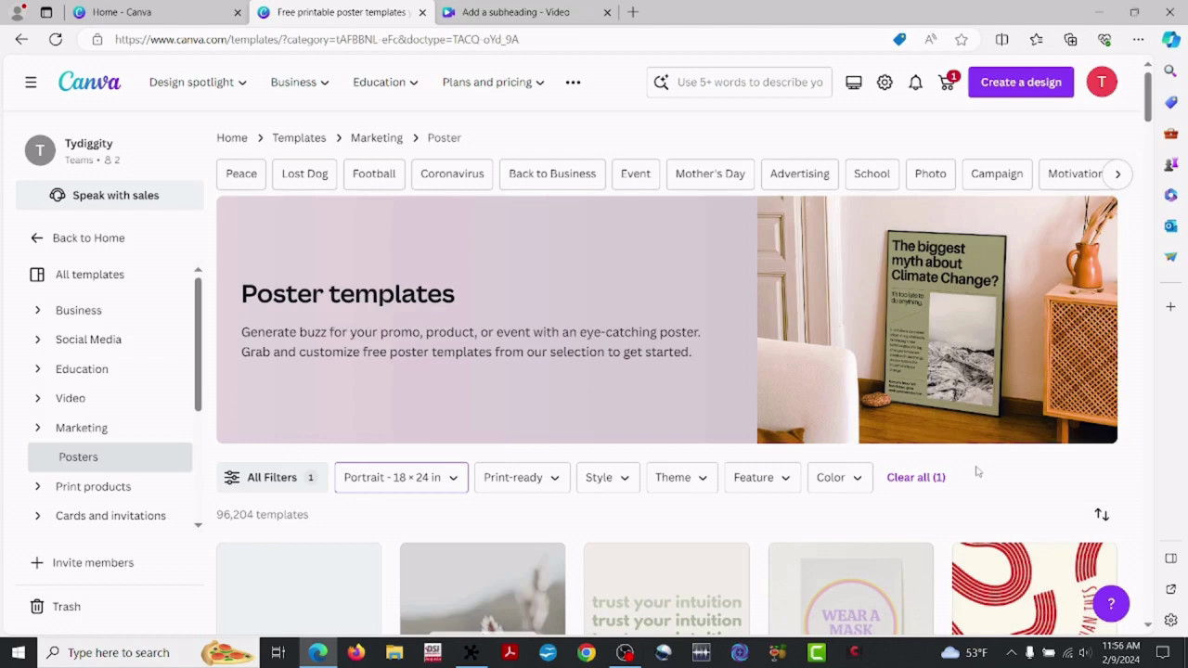
Step: Filter poster templates by the Easter theme and open the Green Botanical Watercolor Happy Easter template
scroll(976, 472, down, 3)
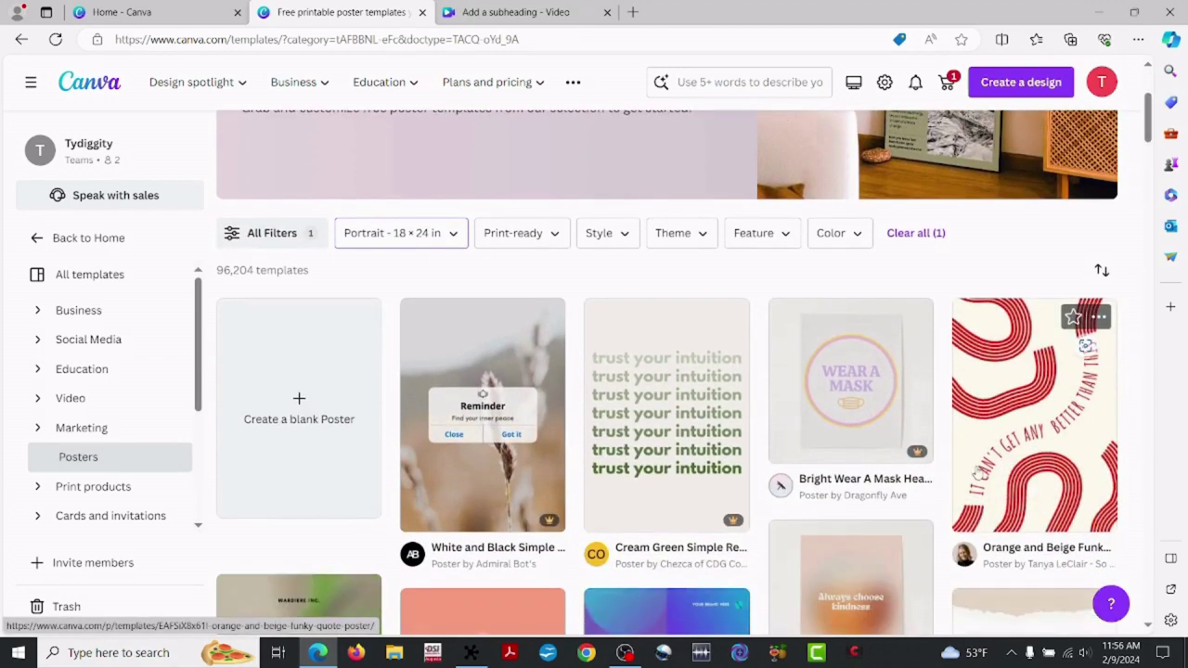
click(702, 237)
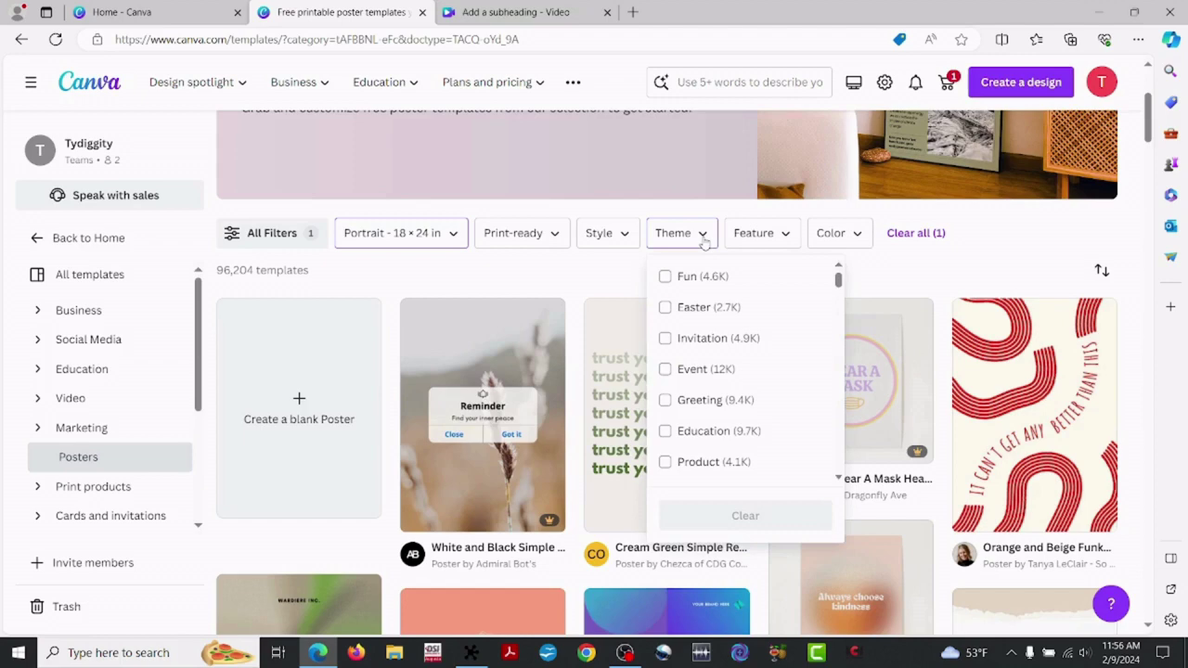
click(665, 308)
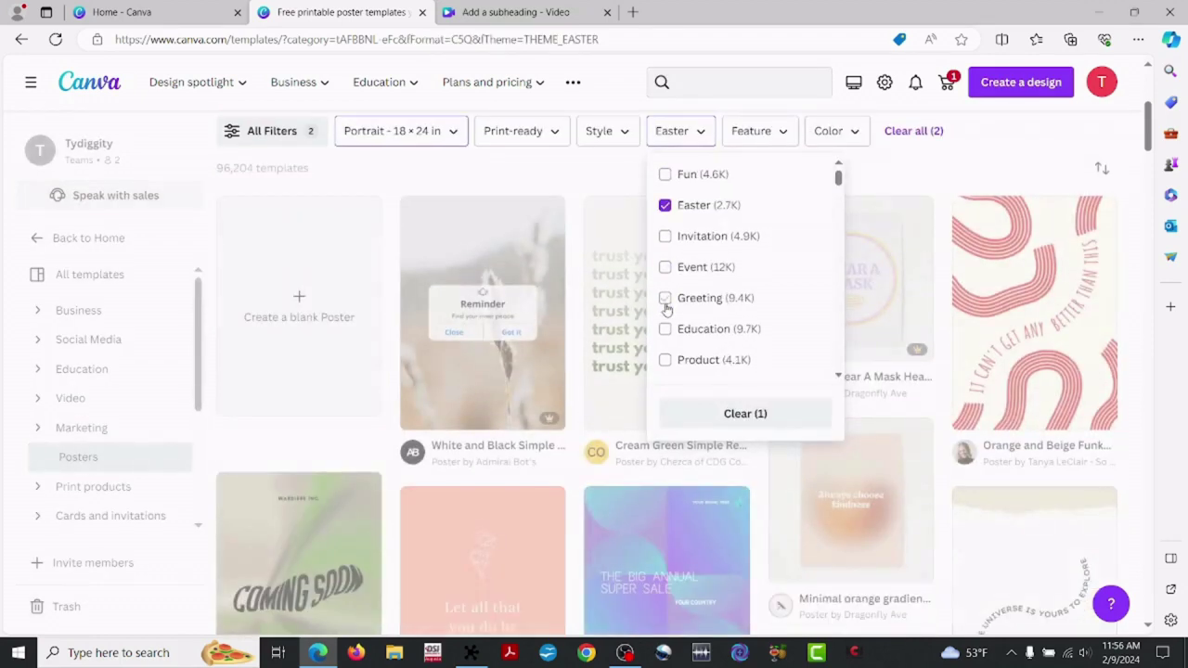
click(911, 167)
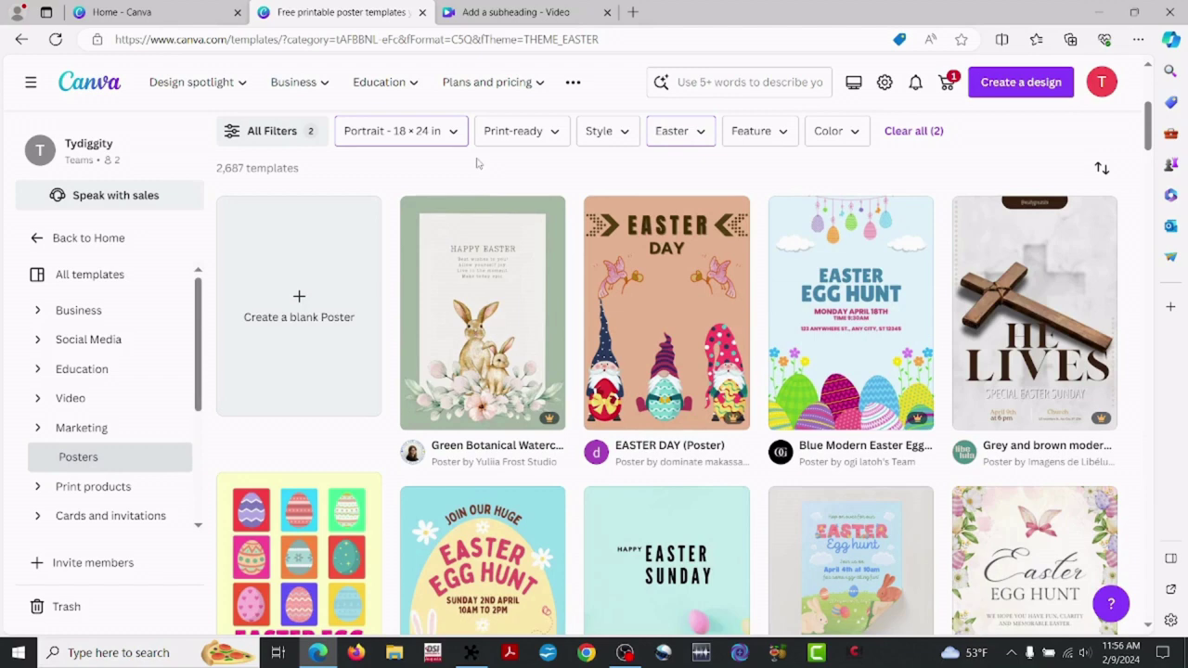
click(492, 315)
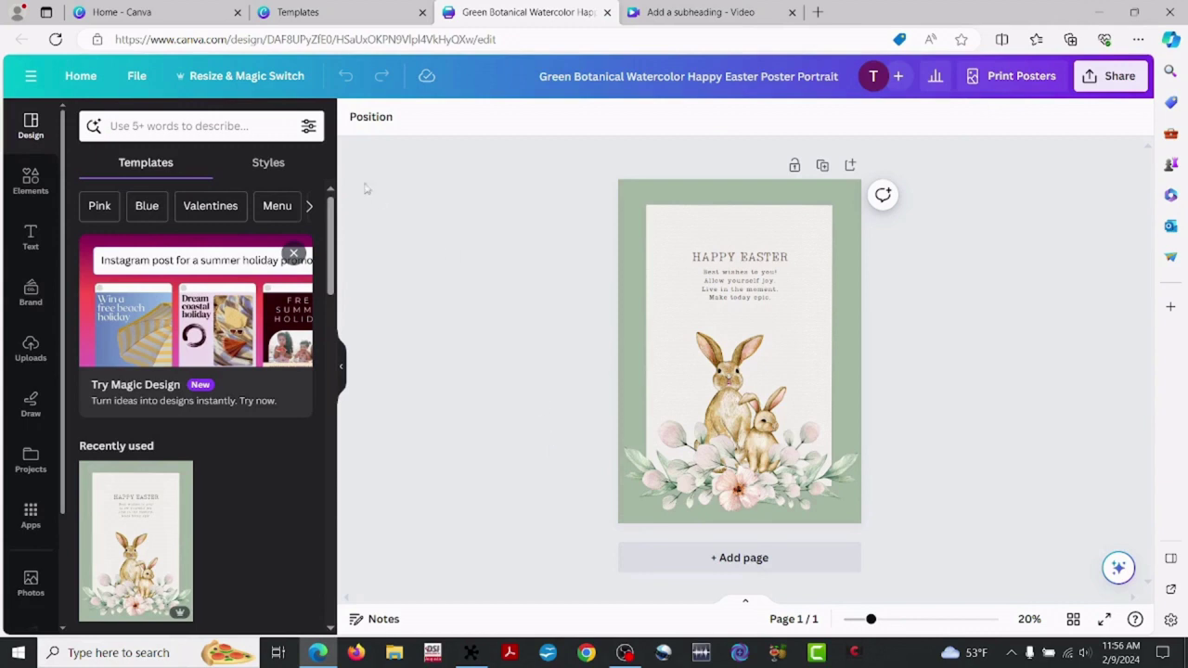
Step: Copy and resize the design to the saved 24 x 36 in custom size
click(274, 80)
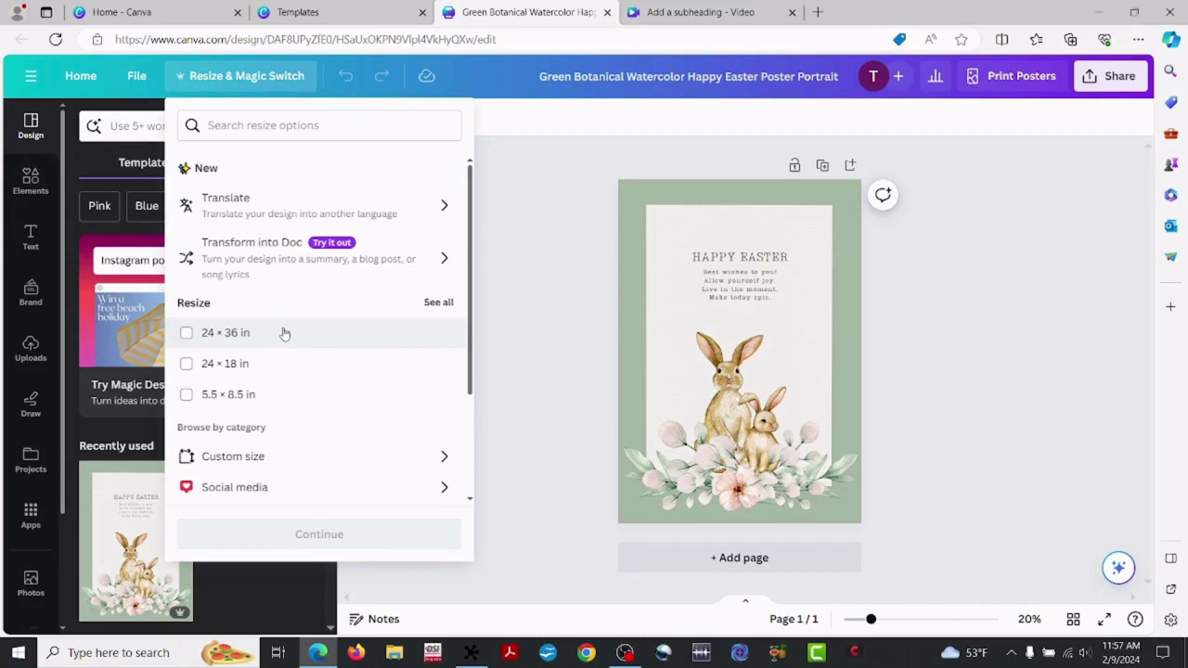
click(309, 456)
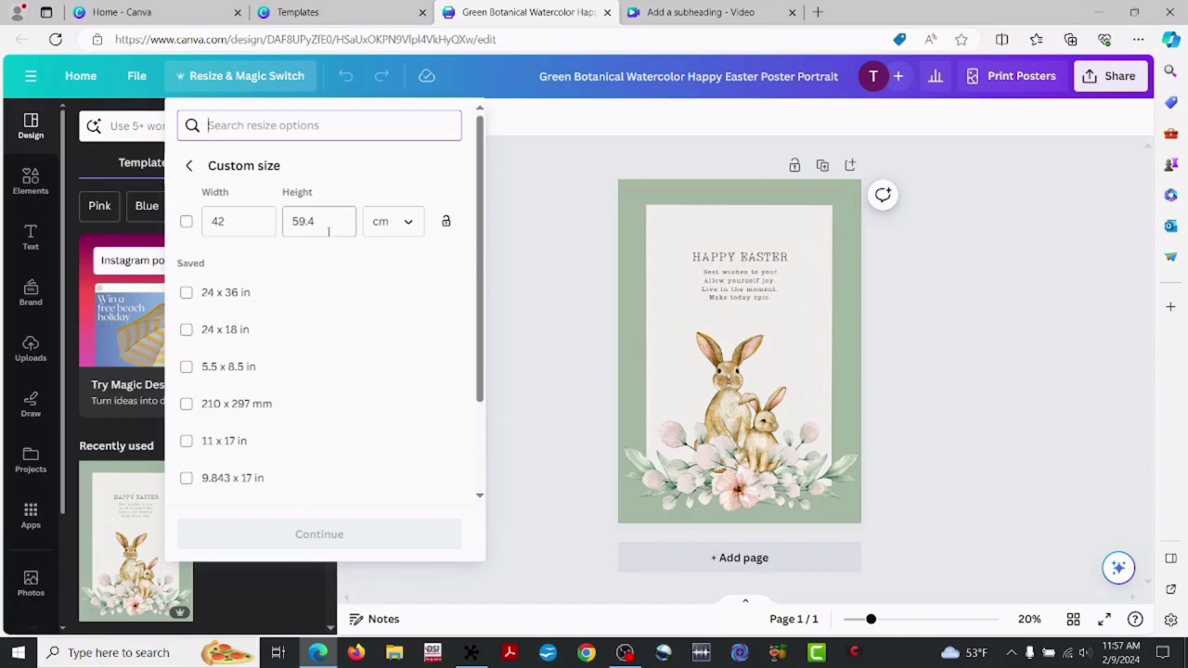
click(414, 237)
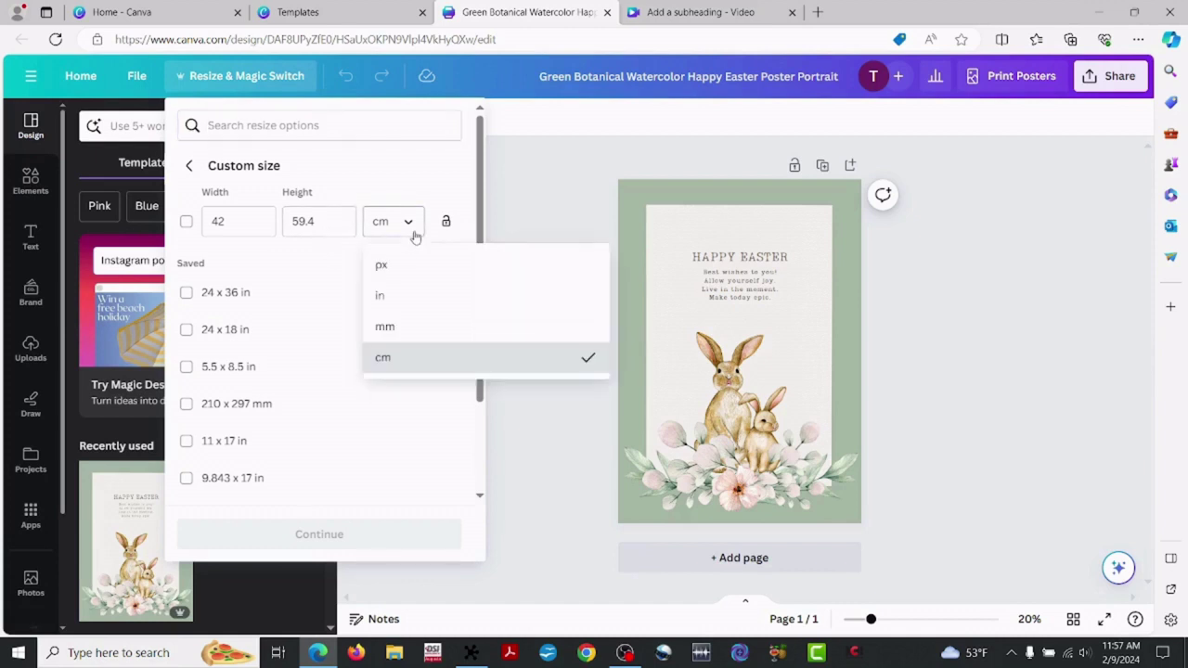
click(343, 268)
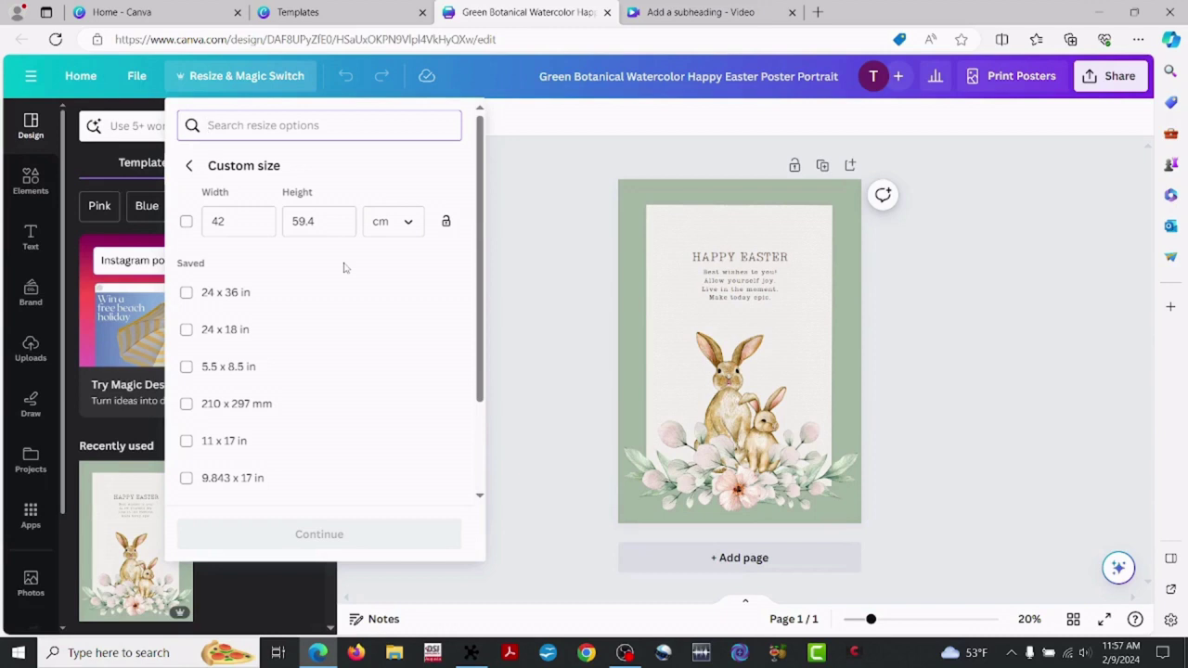
click(186, 295)
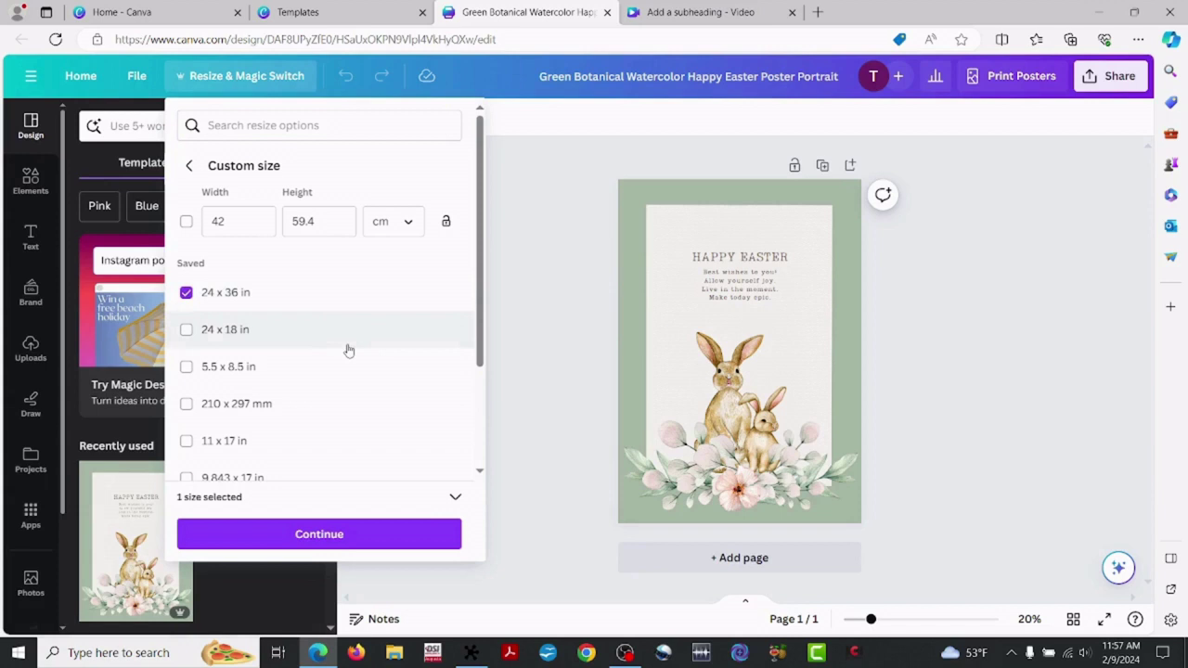
click(340, 539)
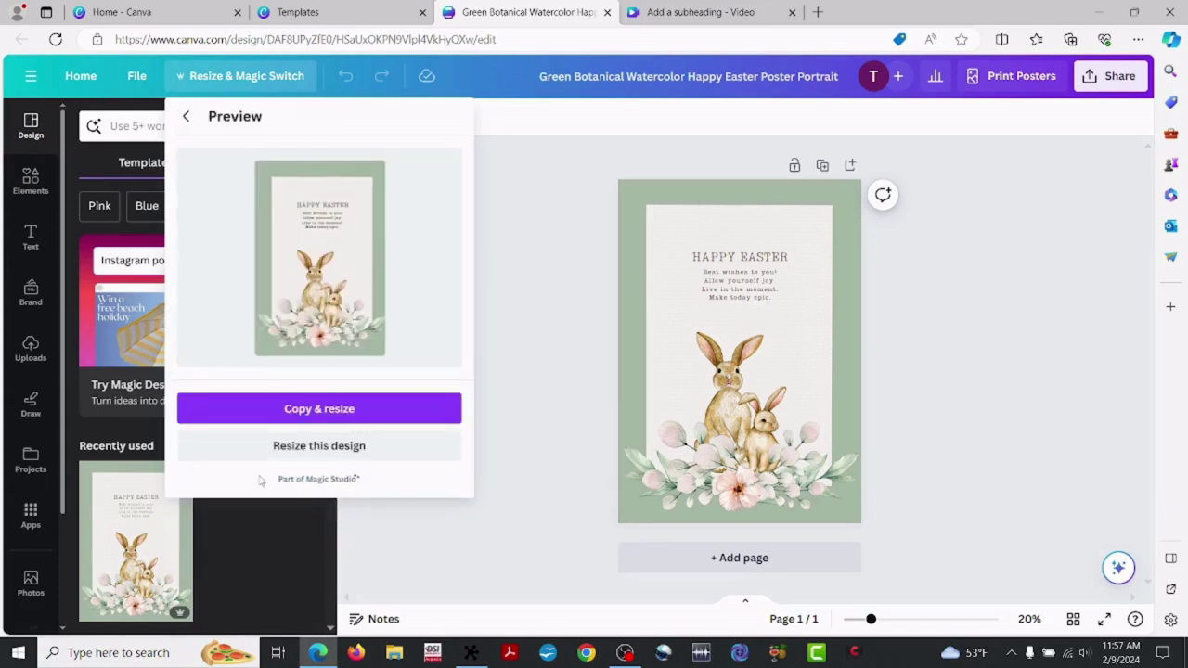
click(290, 415)
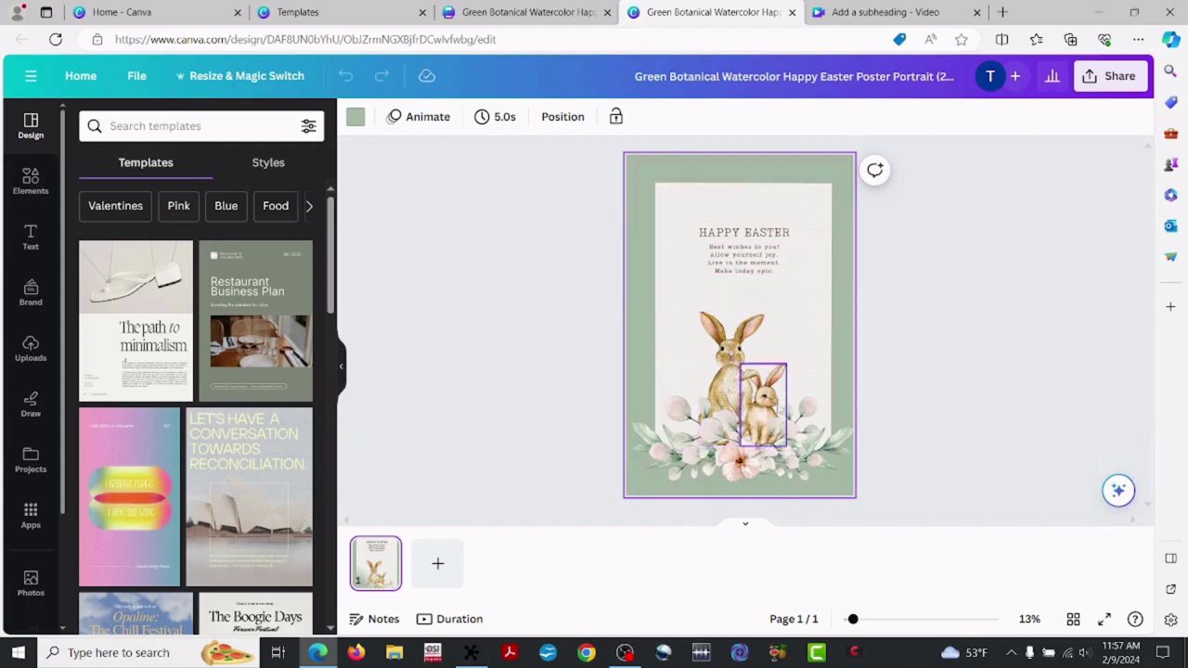
Step: Download the 24 x 36 in poster as a PDF Standard file named Easter Poster
drag(853, 620, 858, 620)
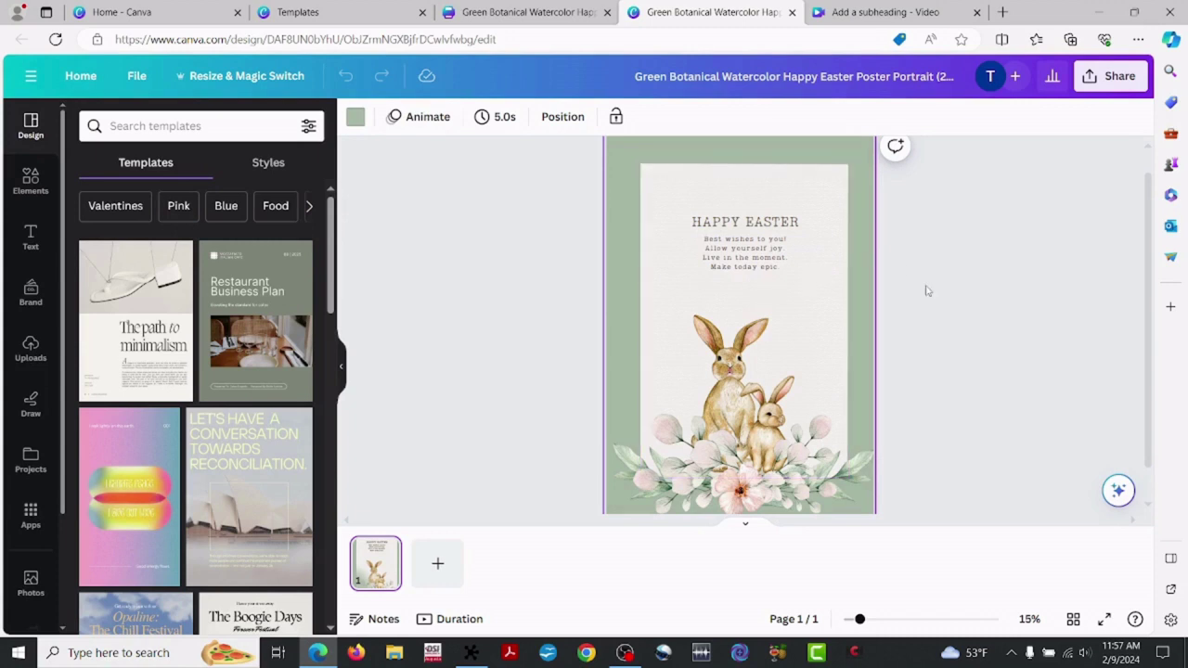
click(1103, 81)
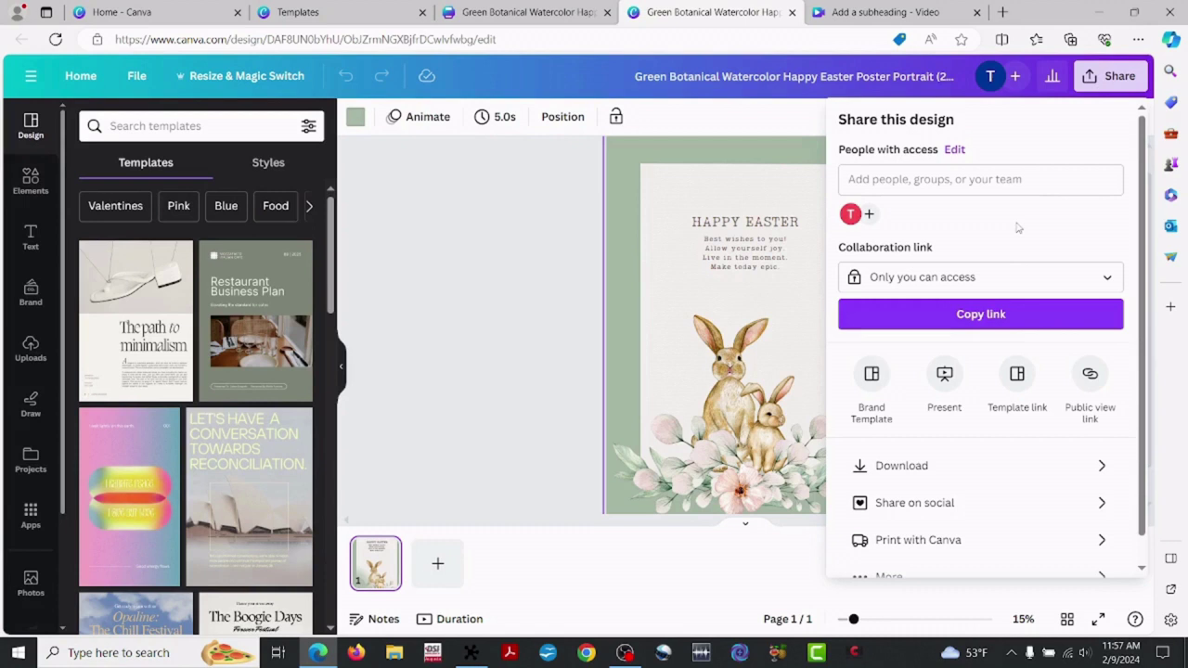
click(928, 466)
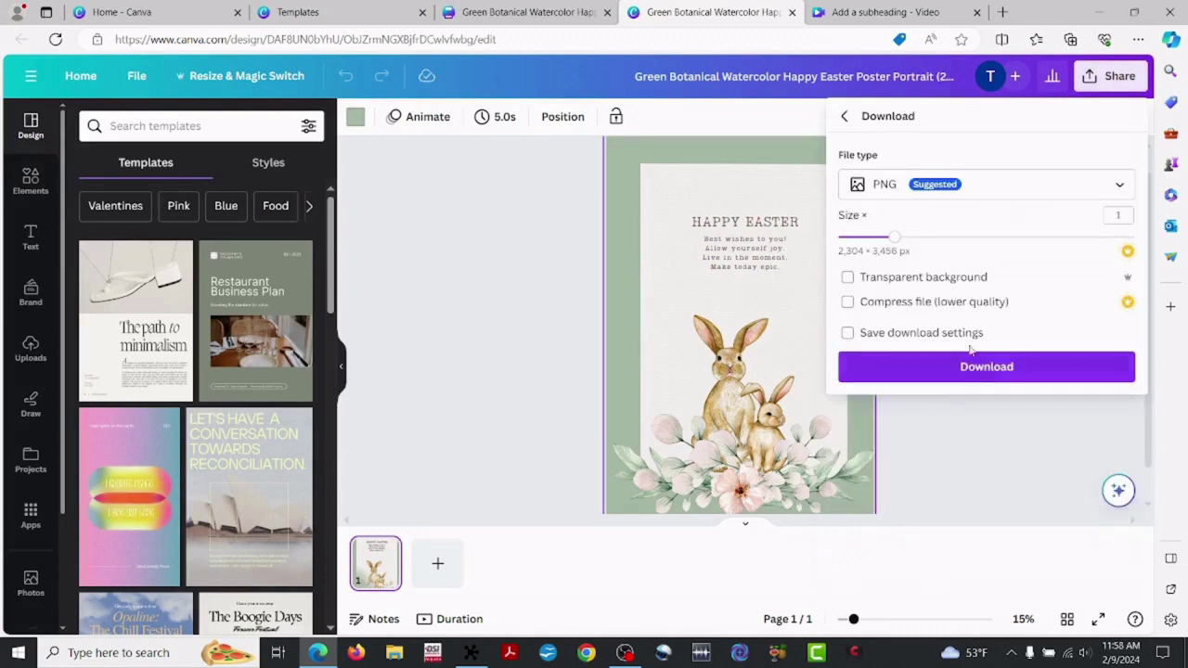
click(1095, 182)
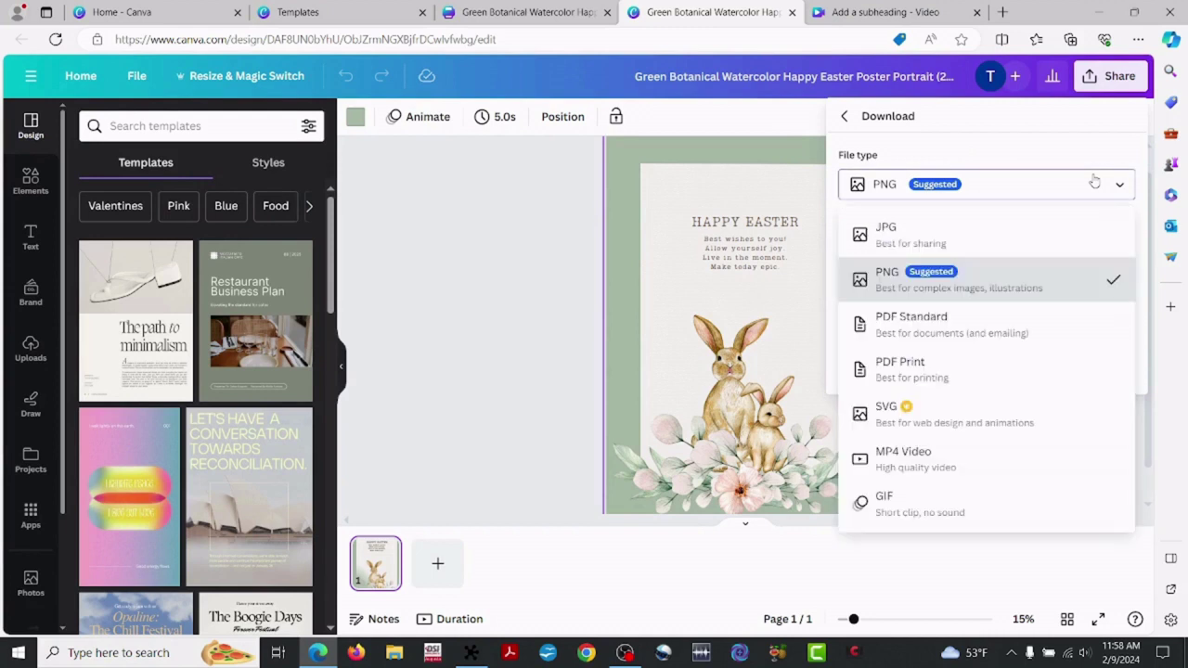
click(1001, 333)
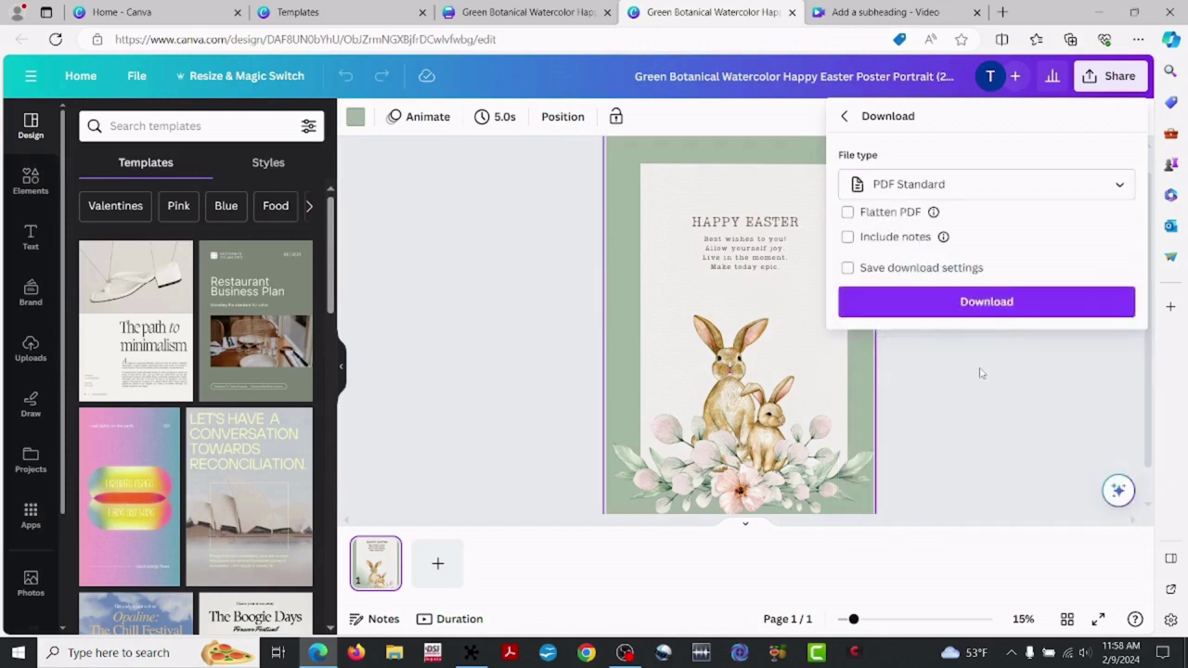
click(1010, 304)
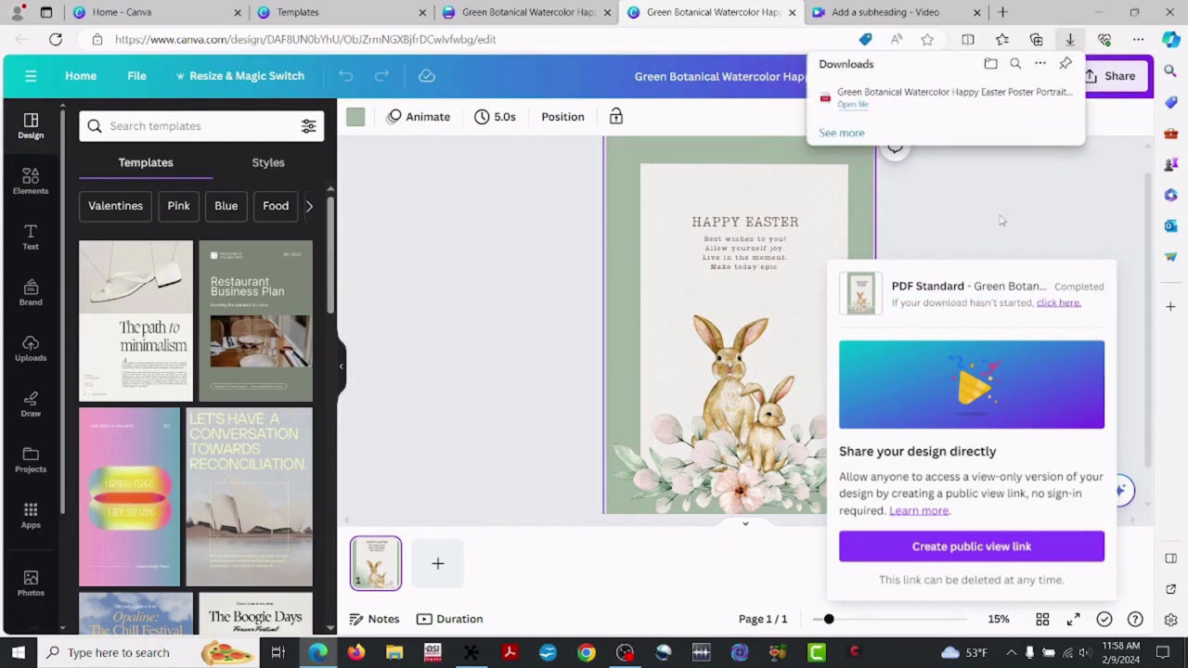
mouse_move(967, 104)
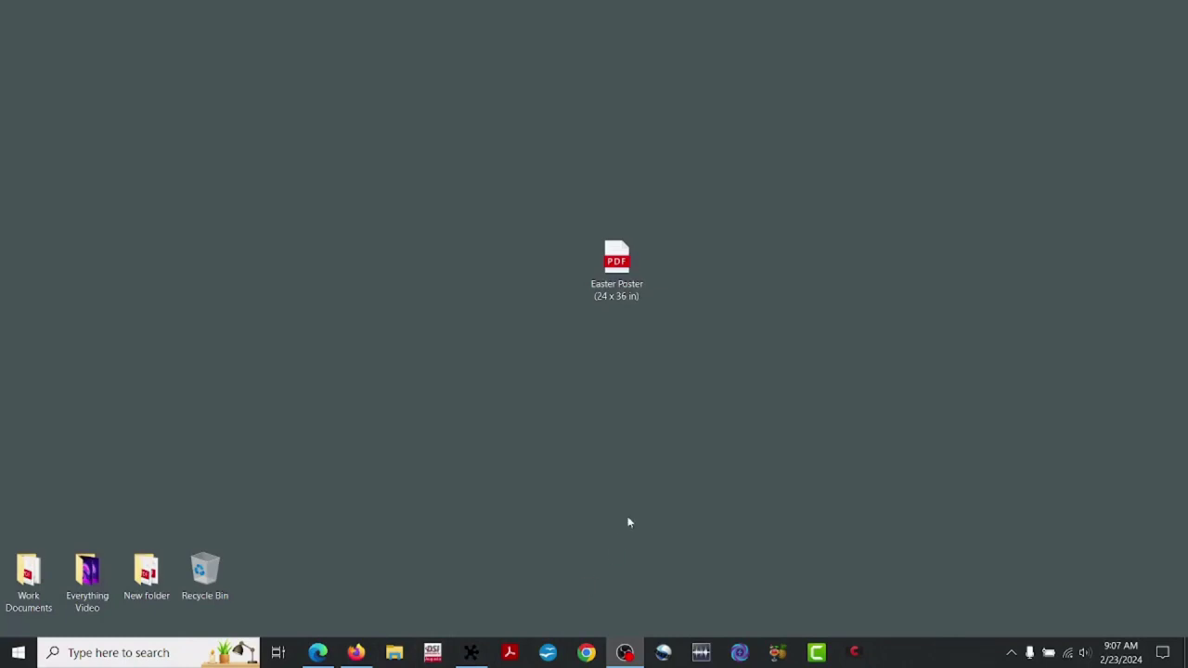
Step: Open the Easter Poster PDF from the desktop with Adobe Acrobat DC
right_click(616, 265)
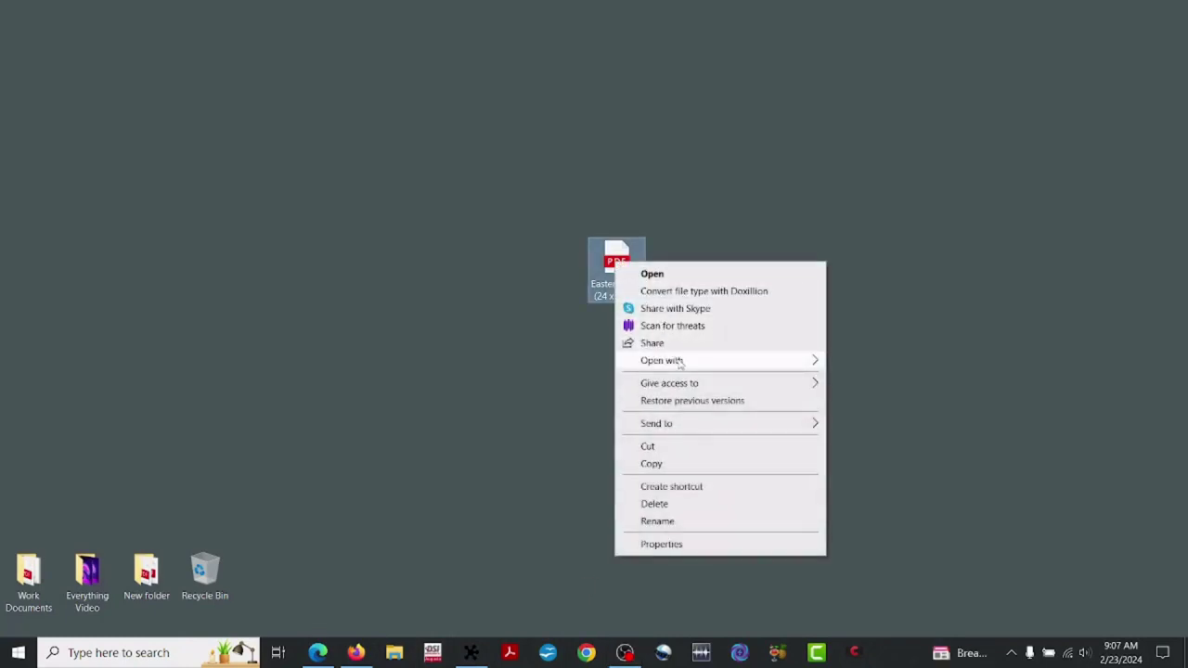
mouse_move(680, 363)
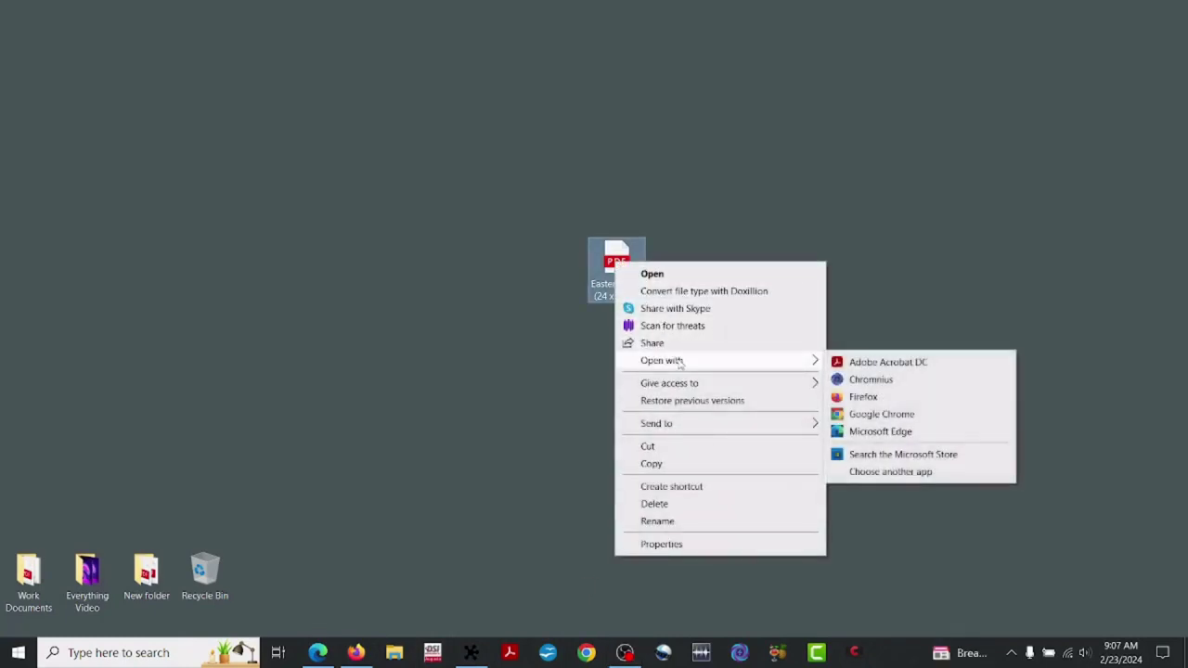
click(854, 362)
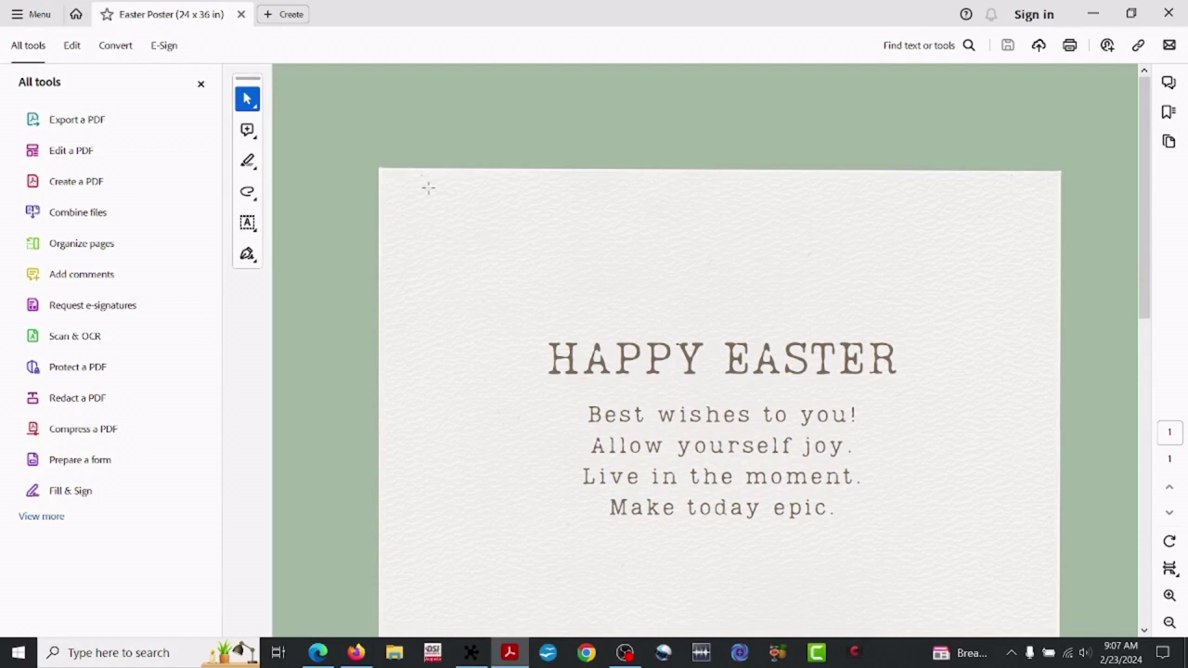
Step: Hide the All tools panel, choose Canon TM-350 as printer, and open its Properties
click(201, 84)
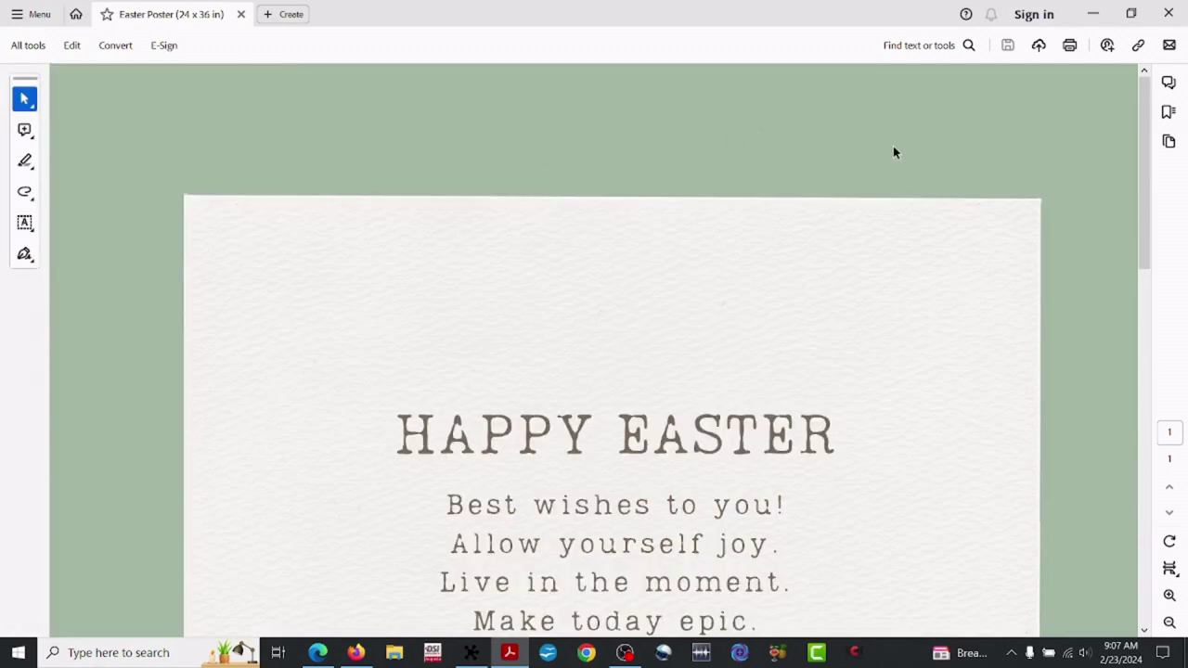
click(1071, 46)
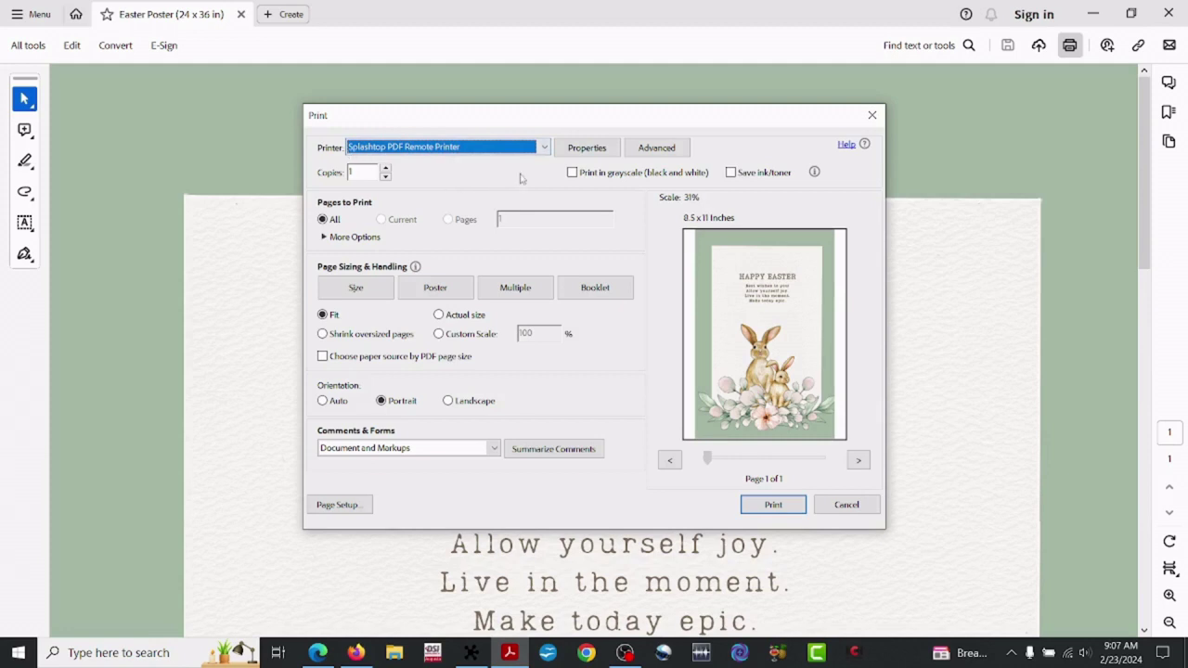
click(544, 150)
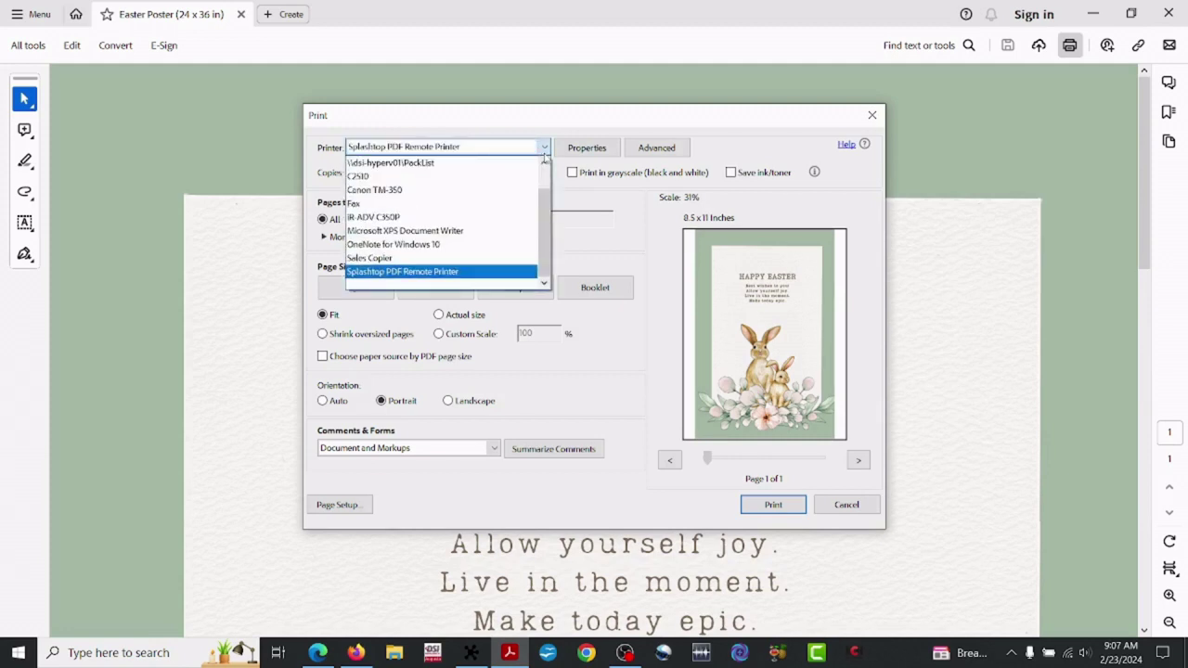
click(504, 191)
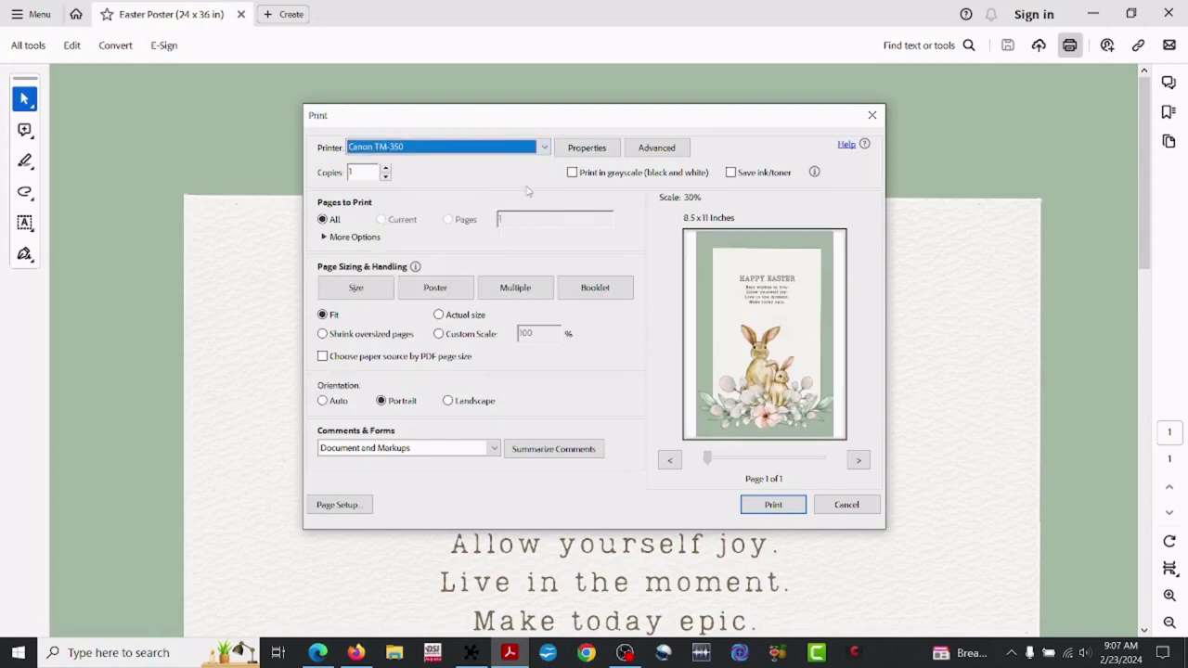
click(599, 149)
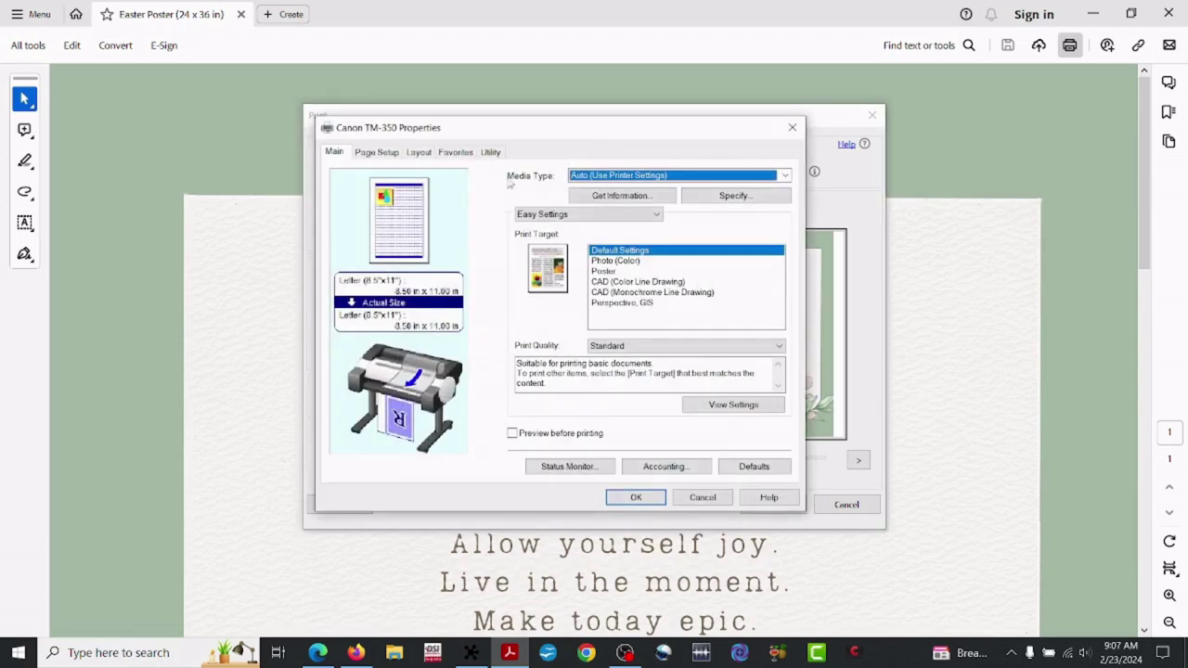
Step: Select the Poster print target, enable Preview before printing, and go to Page Setup
click(602, 271)
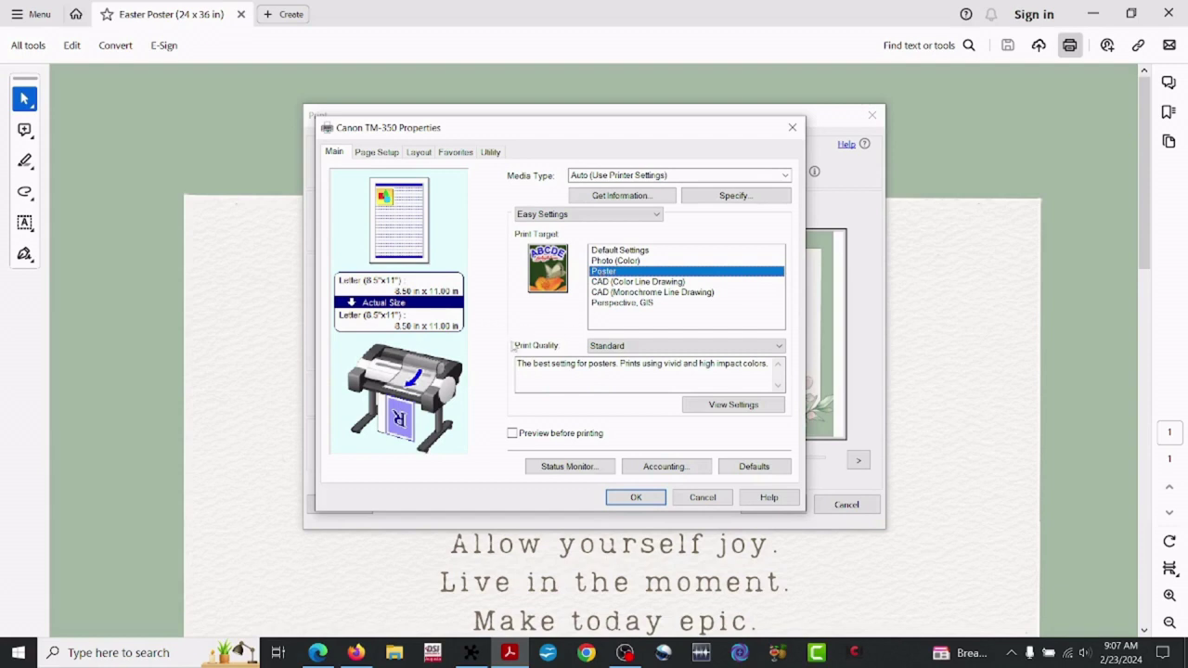
click(513, 437)
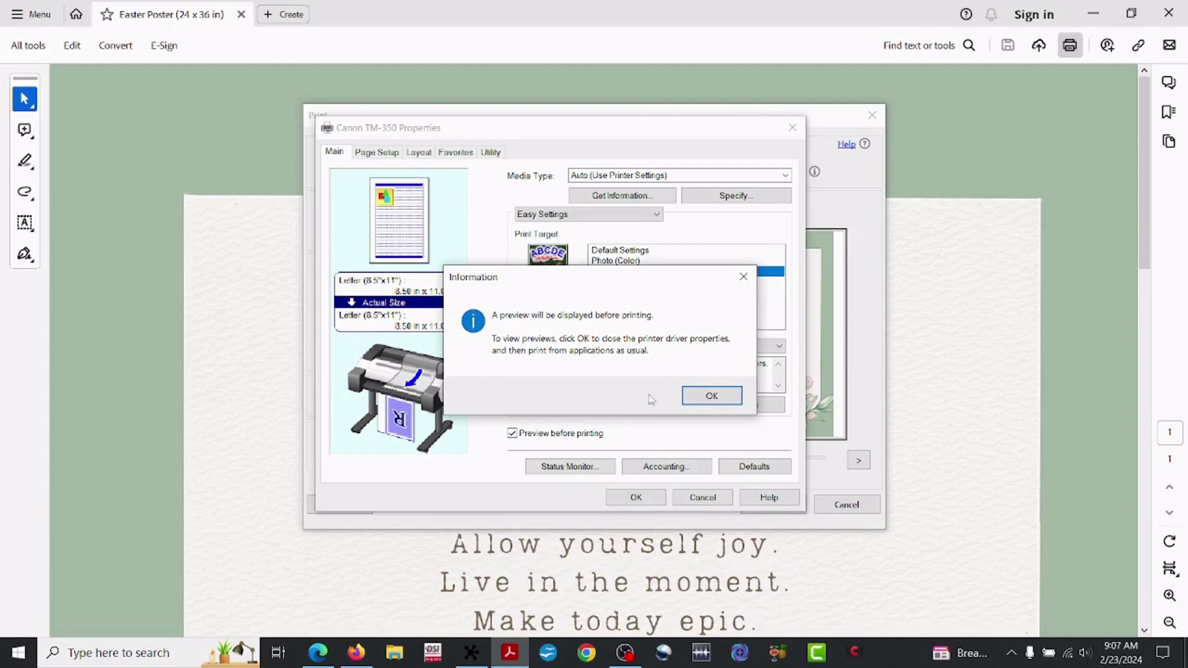
click(711, 397)
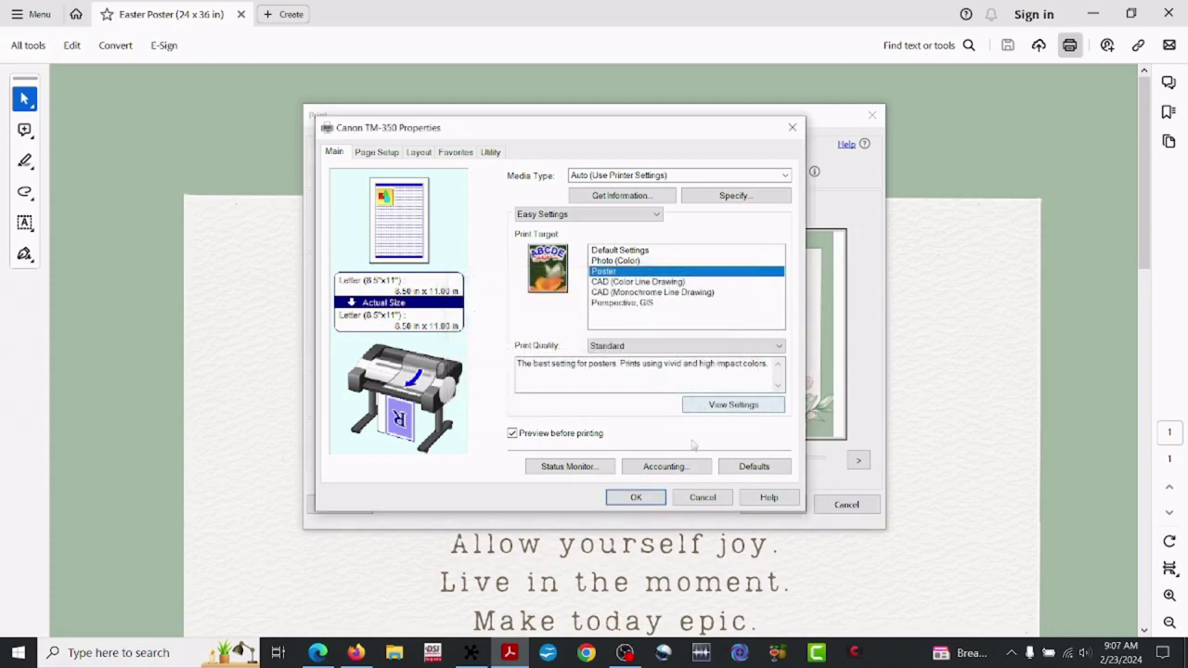
click(376, 154)
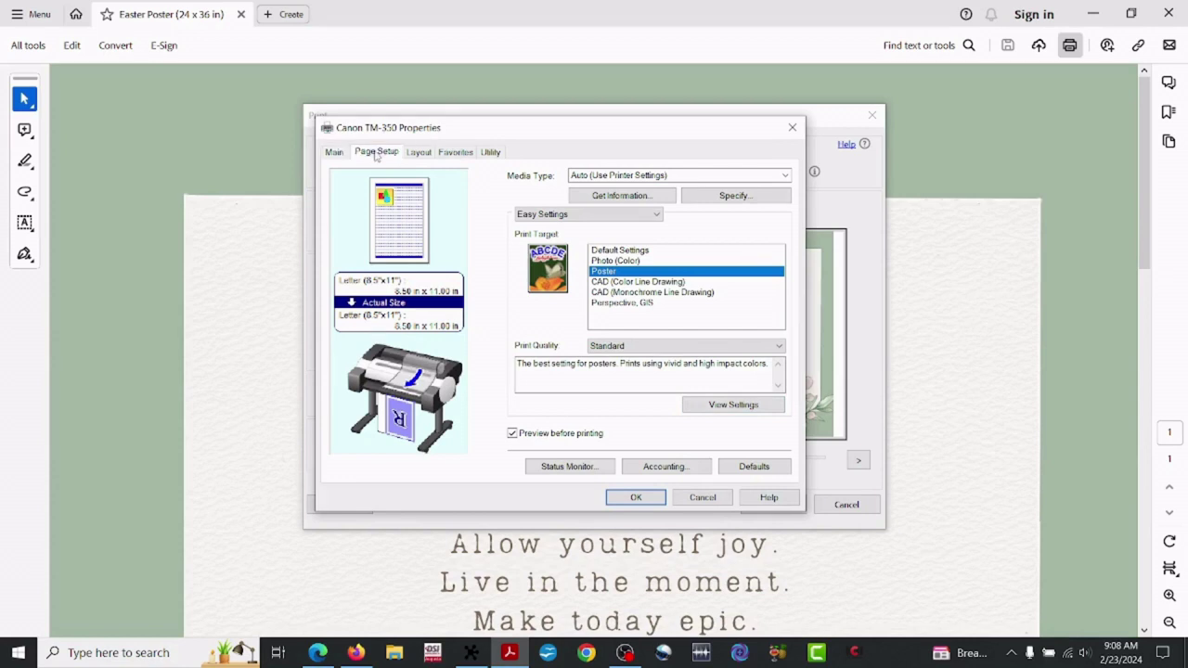
Step: Set the page size to 24"x36" (ARCH D)
click(786, 178)
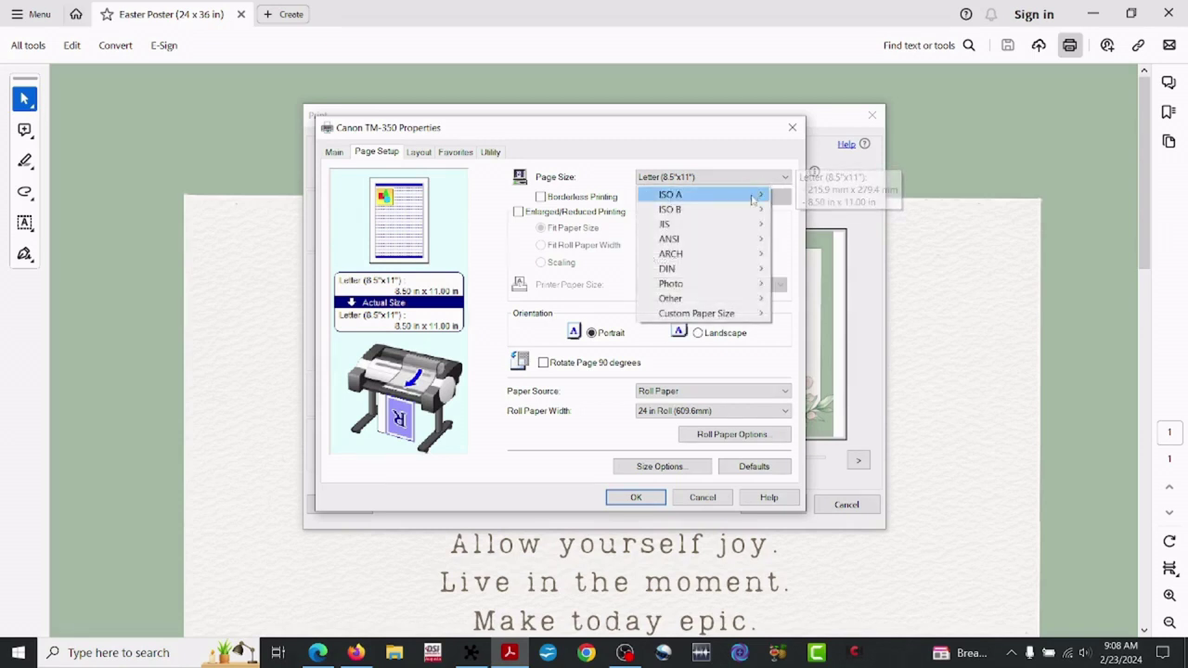
mouse_move(742, 263)
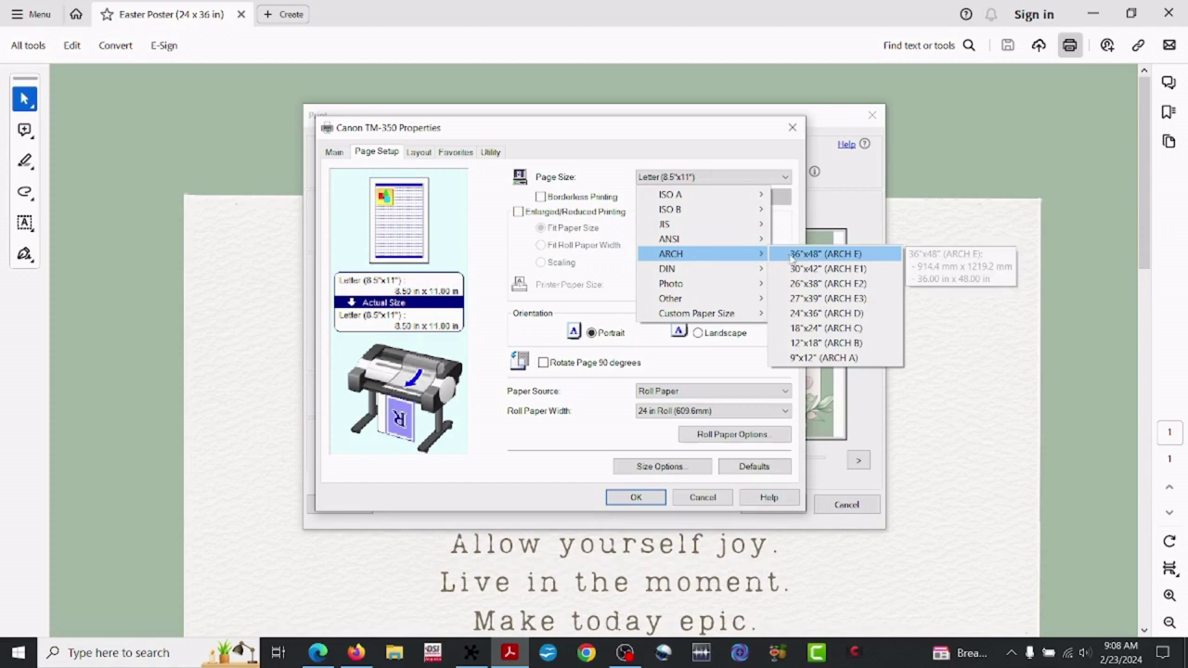
click(822, 313)
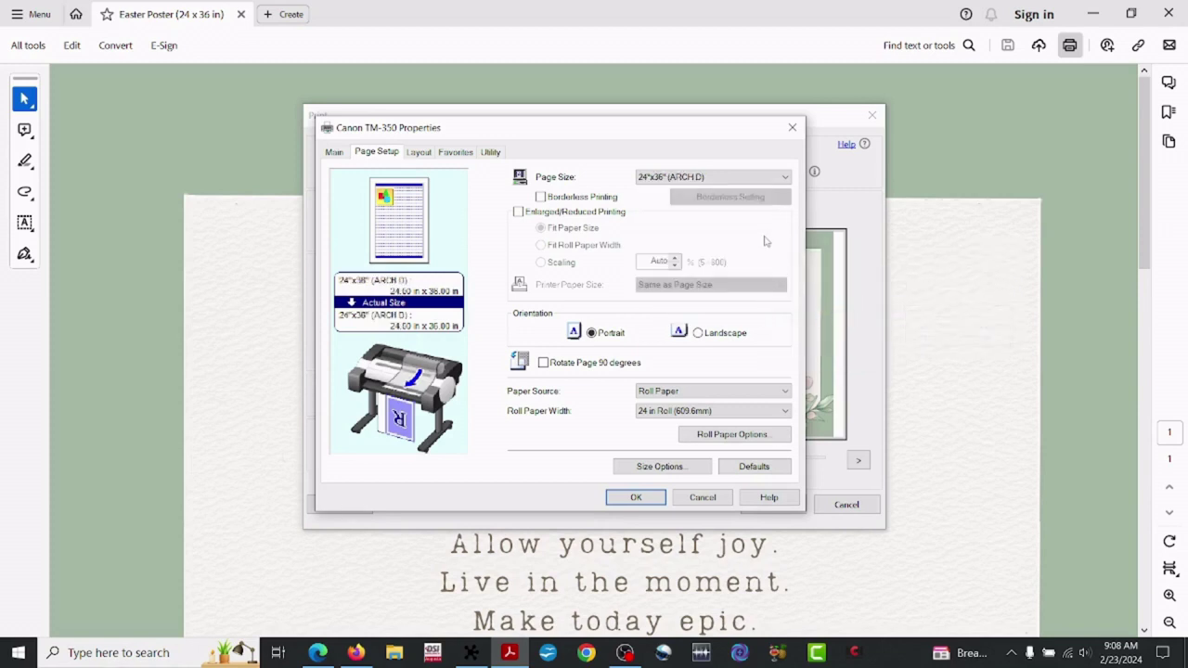
Step: Enable borderless printing on 36 in roll paper, rotate the page 90 degrees, and apply
click(541, 197)
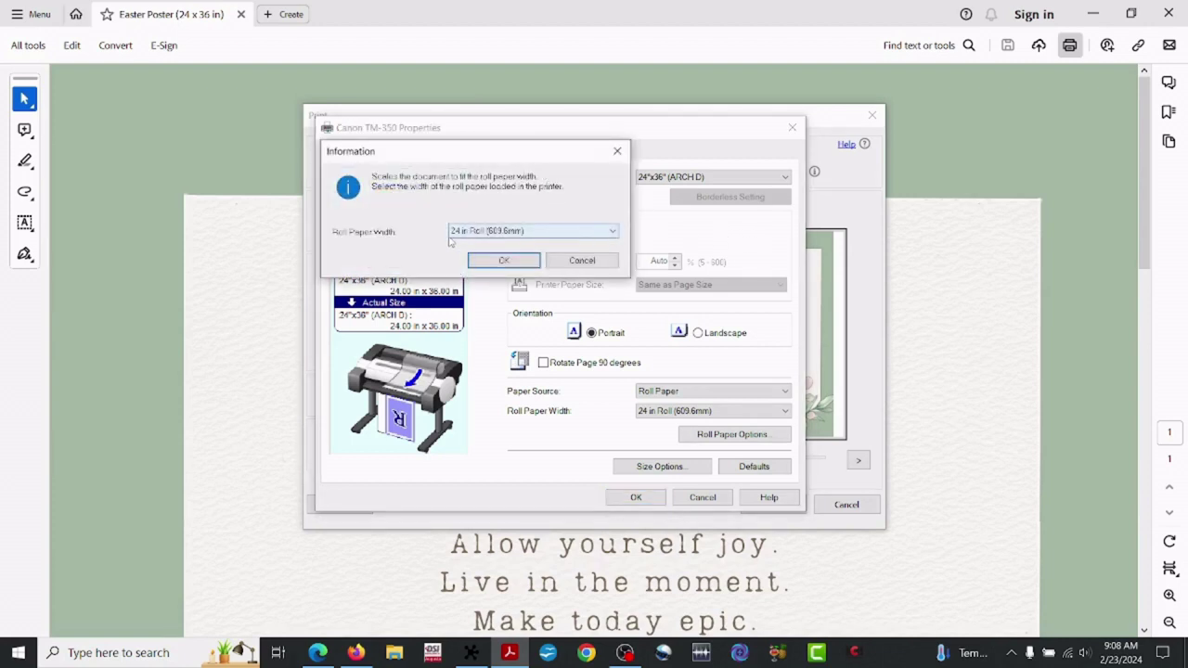
click(614, 234)
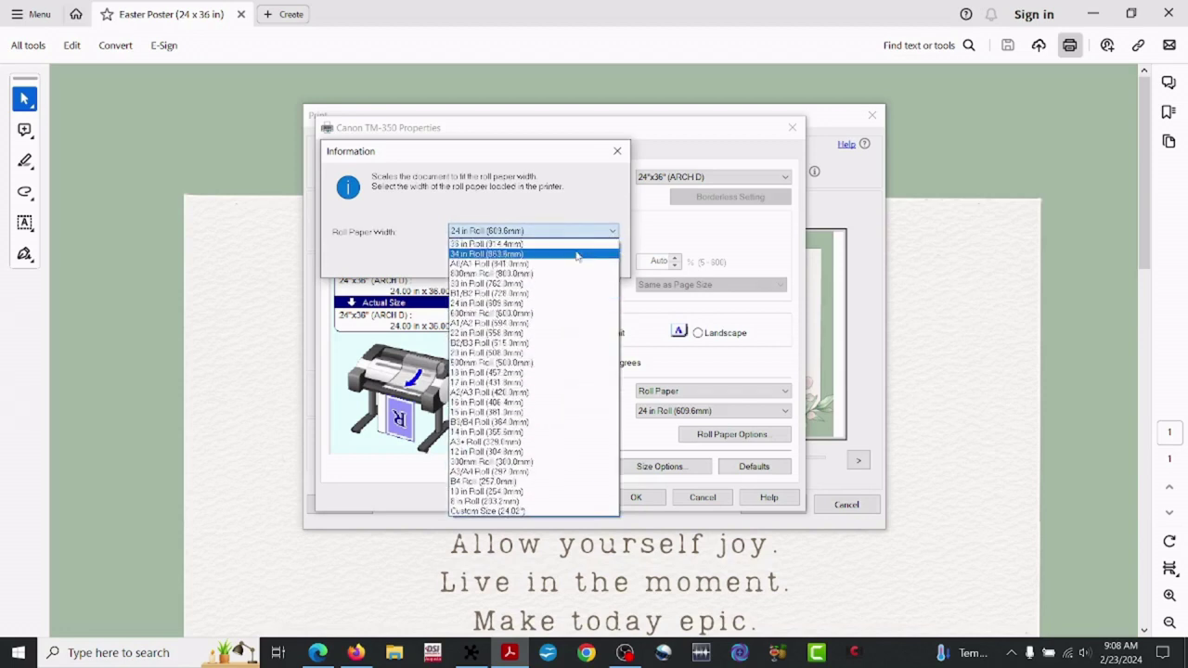
click(581, 244)
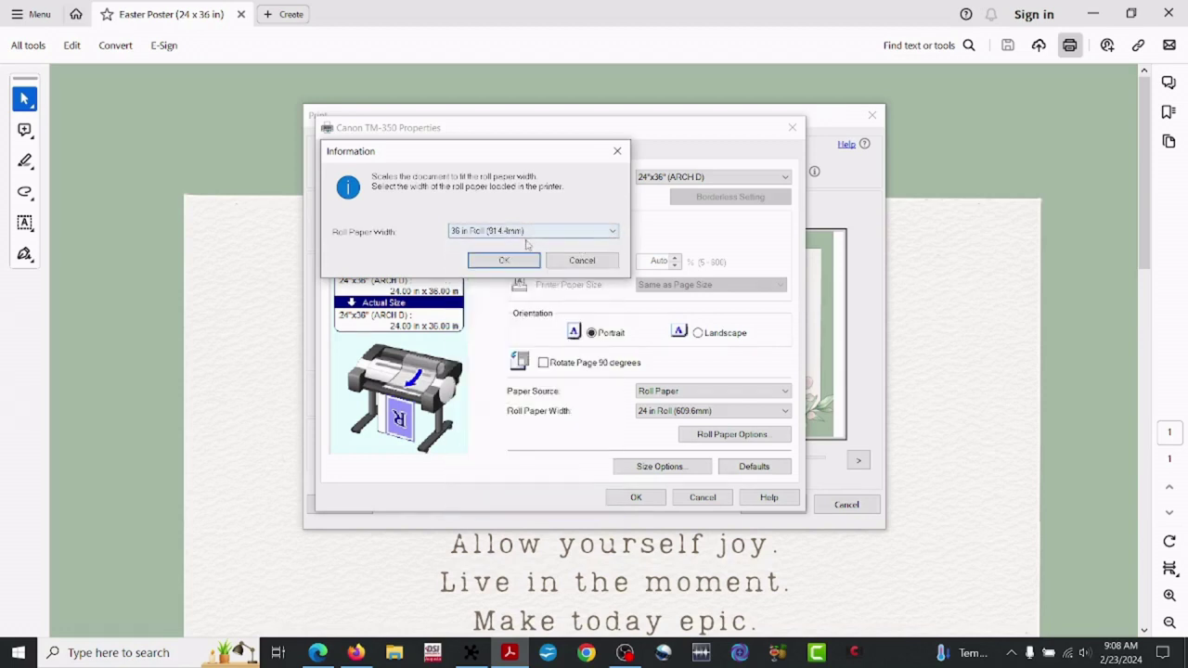
click(503, 261)
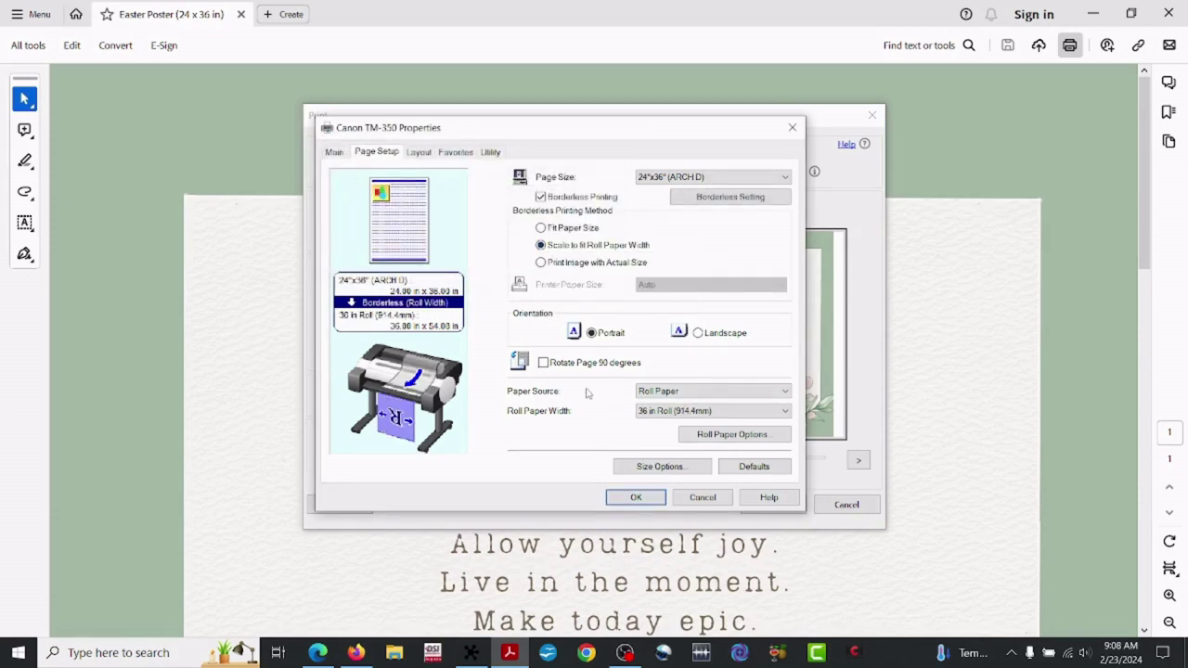
click(544, 363)
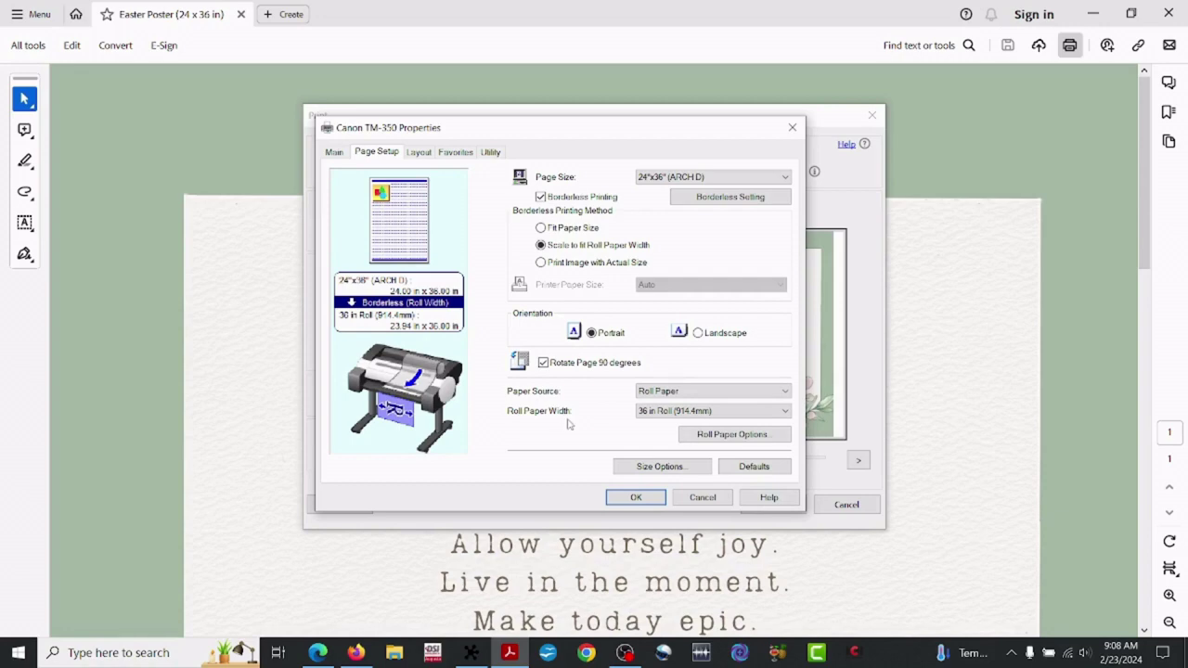
click(633, 499)
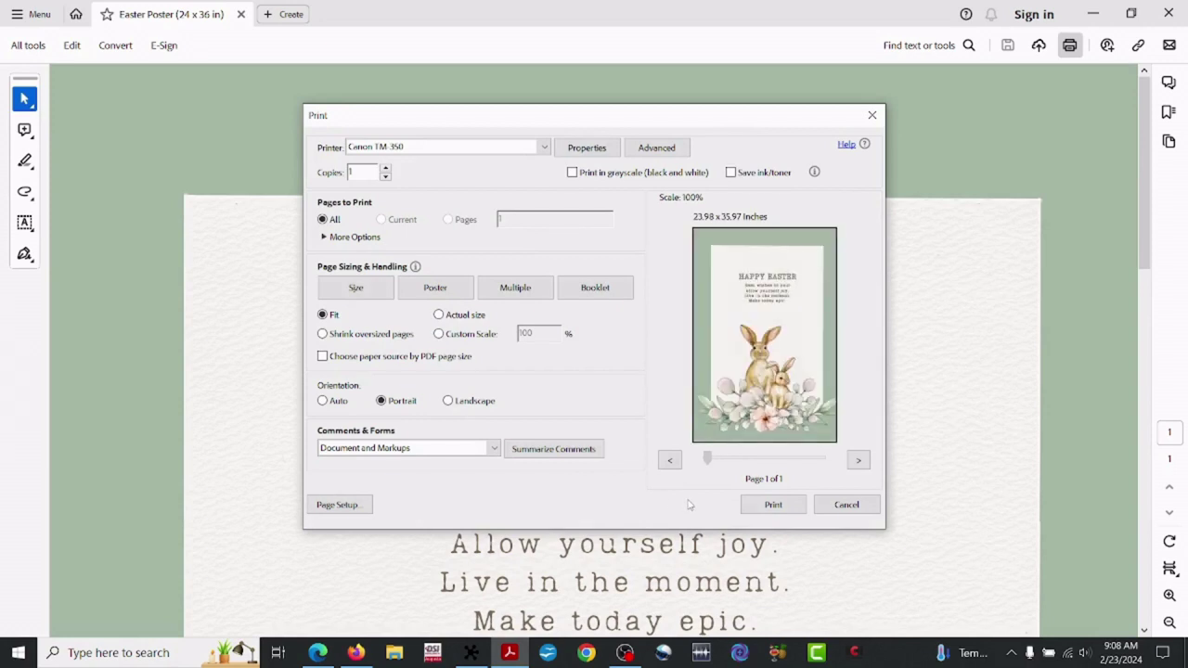
Step: Print the Easter poster to the Canon TM-350 from Acrobat's Print dialog
click(770, 504)
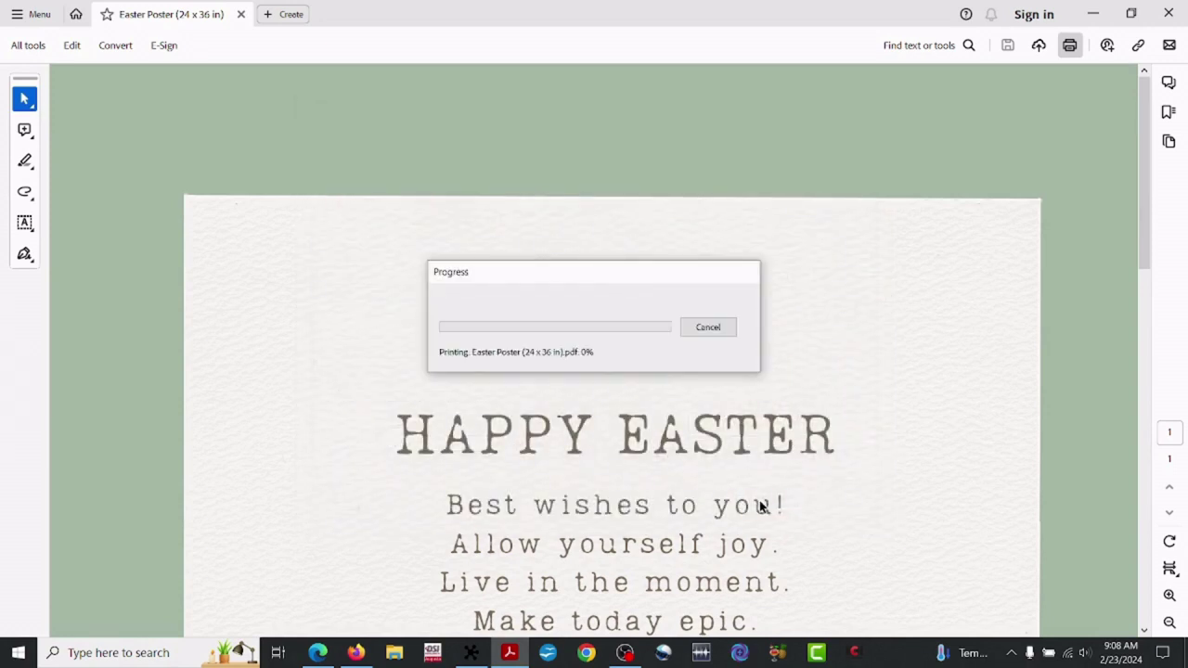